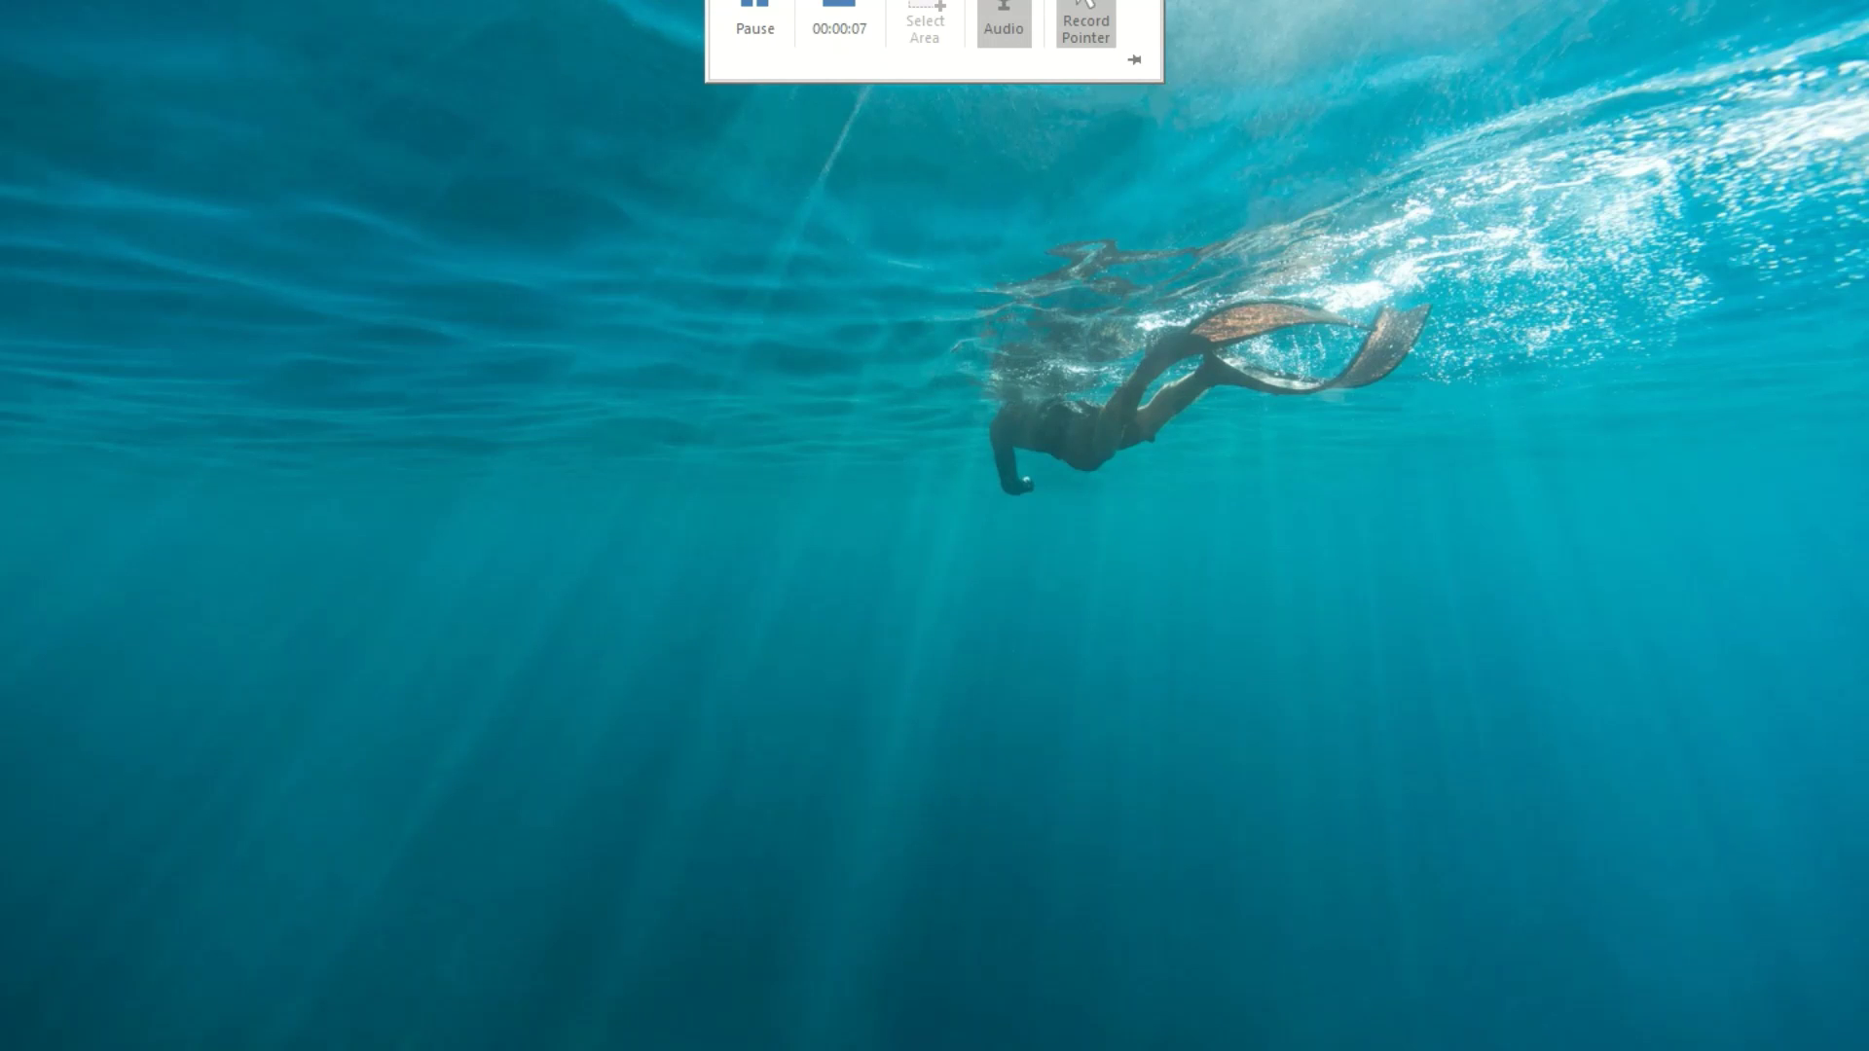
Step: Maximize PowerPoint and present the Lock screen and screen saver intro slide as a slide show, then exit
key("alt+Tab")
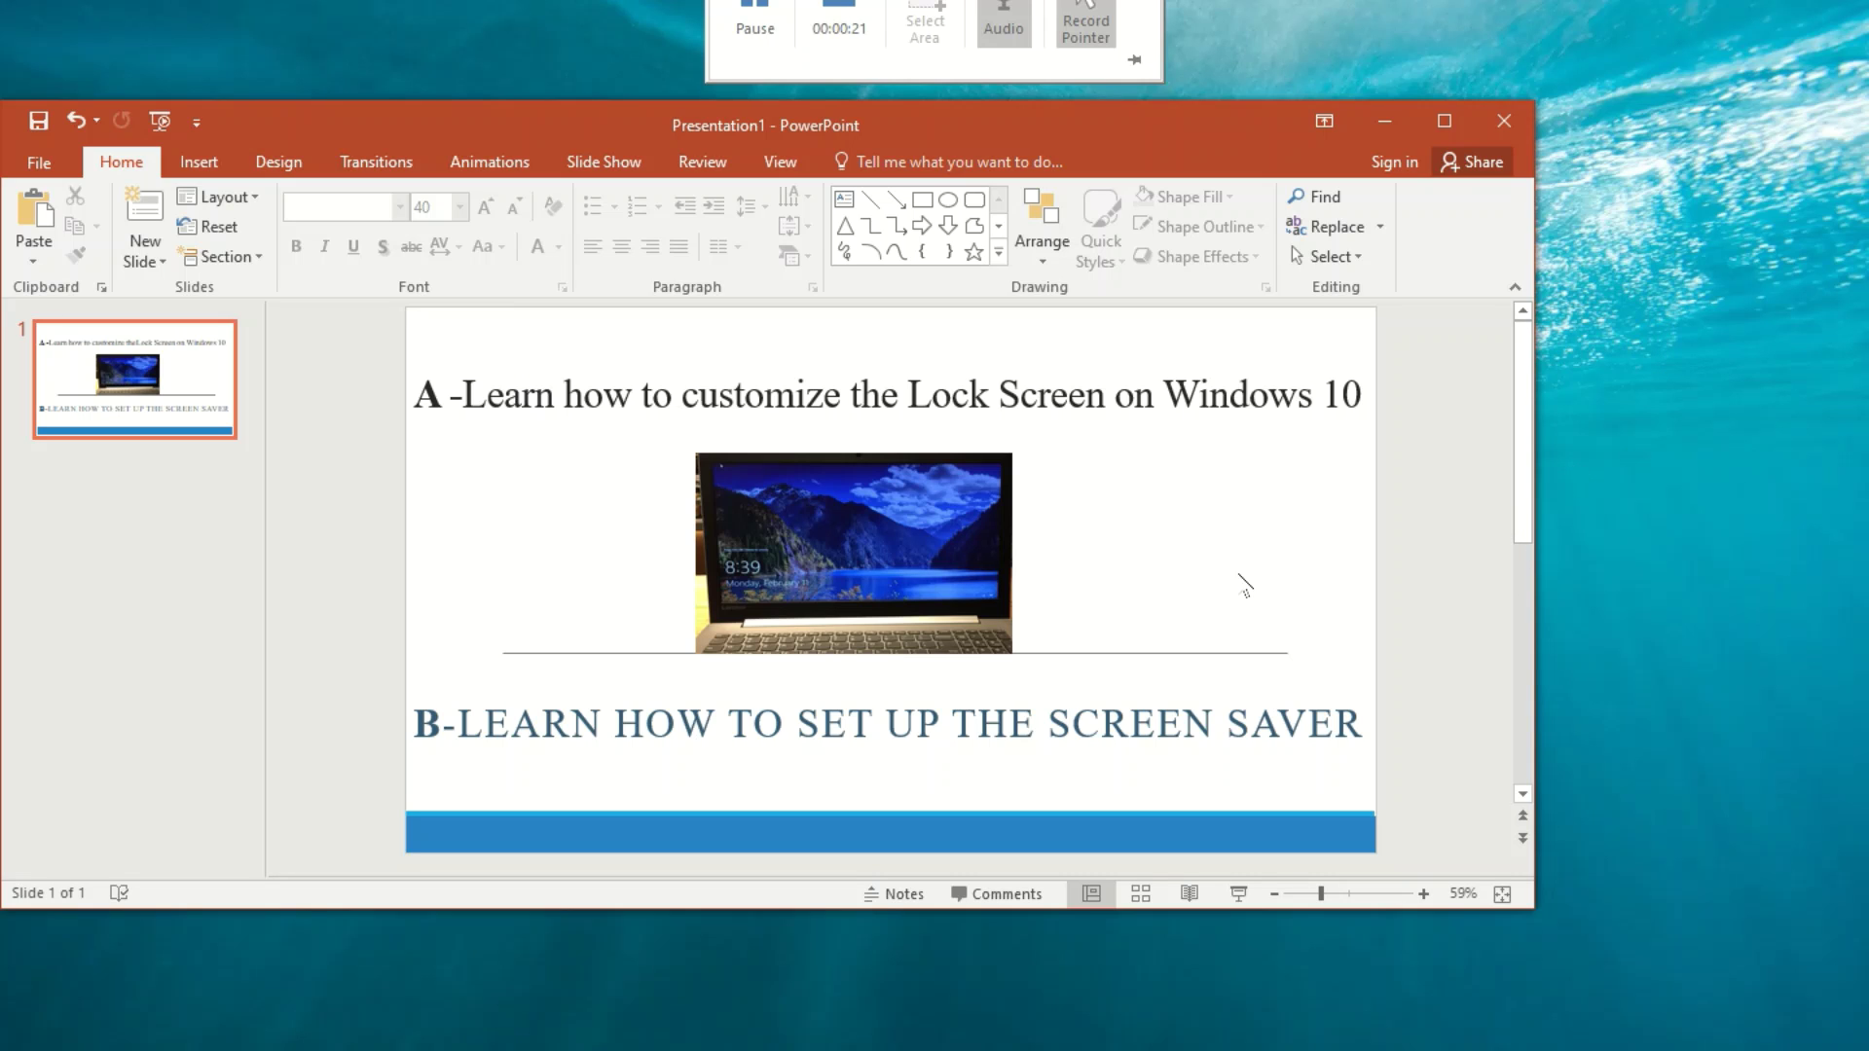
left_click(1444, 122)
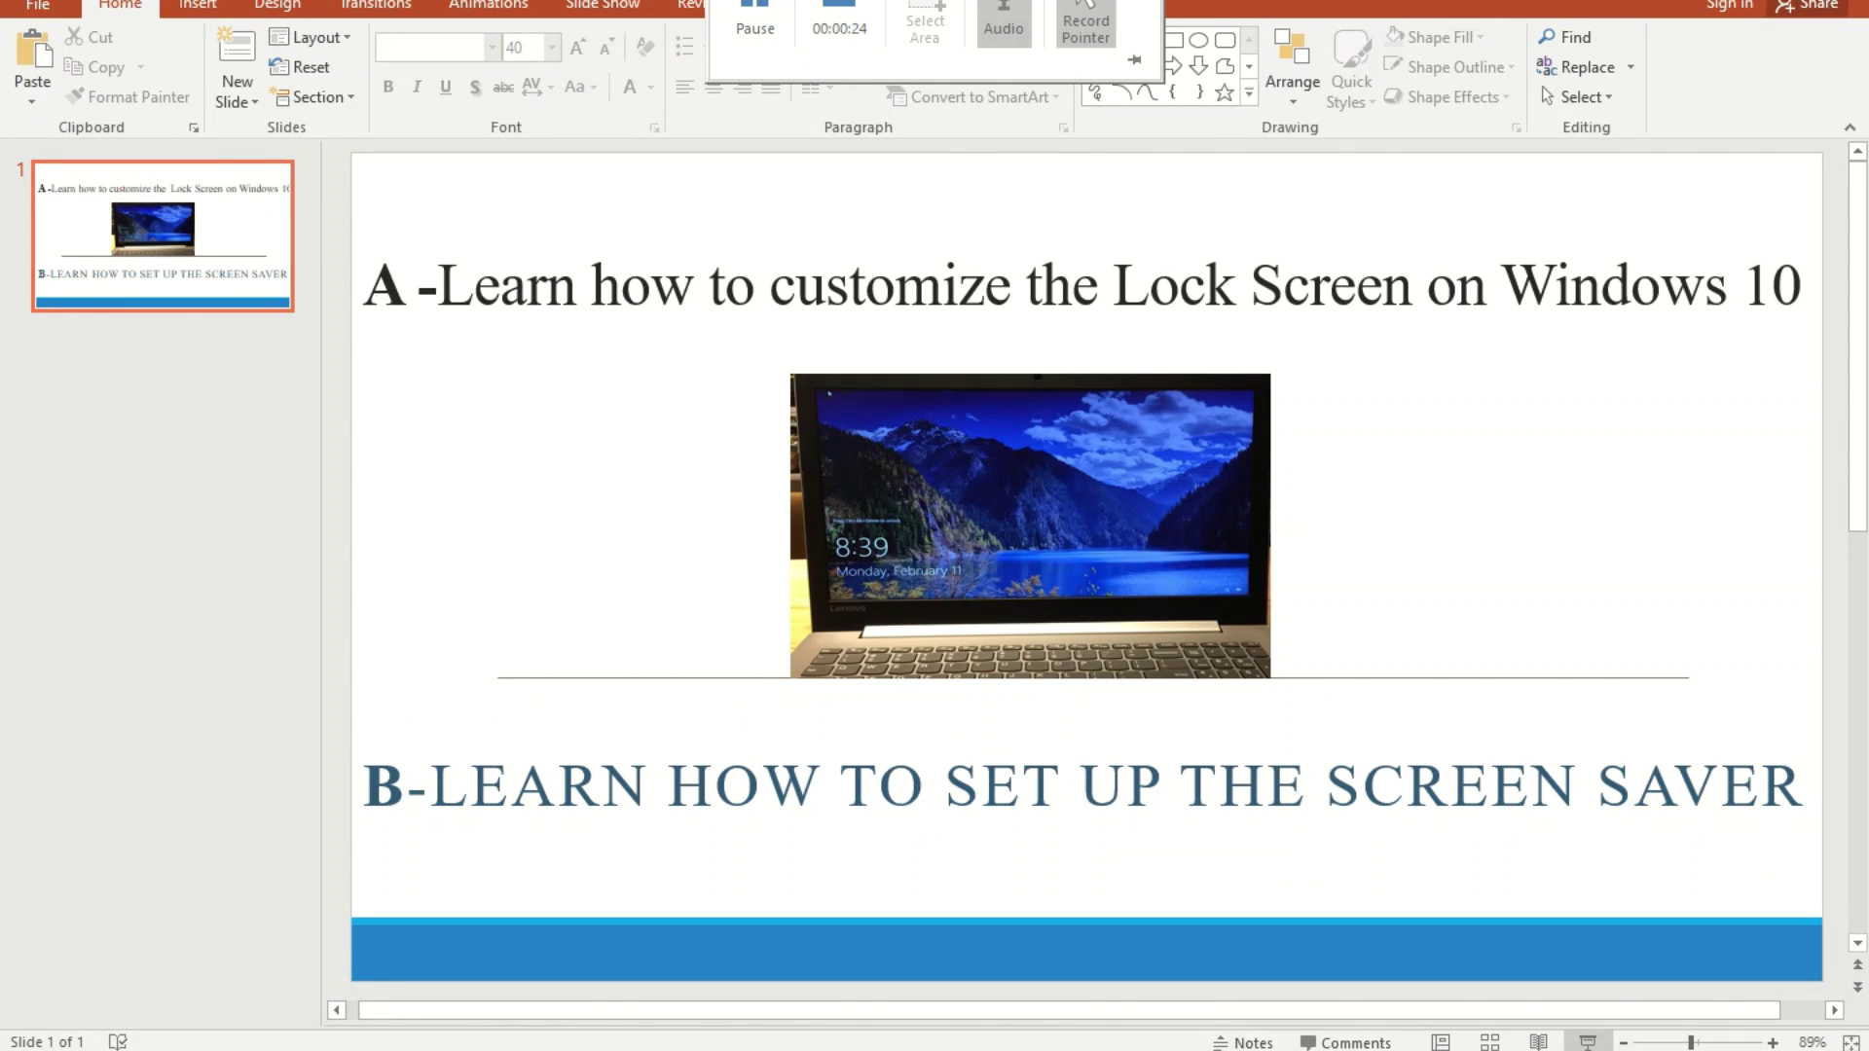
key("F5")
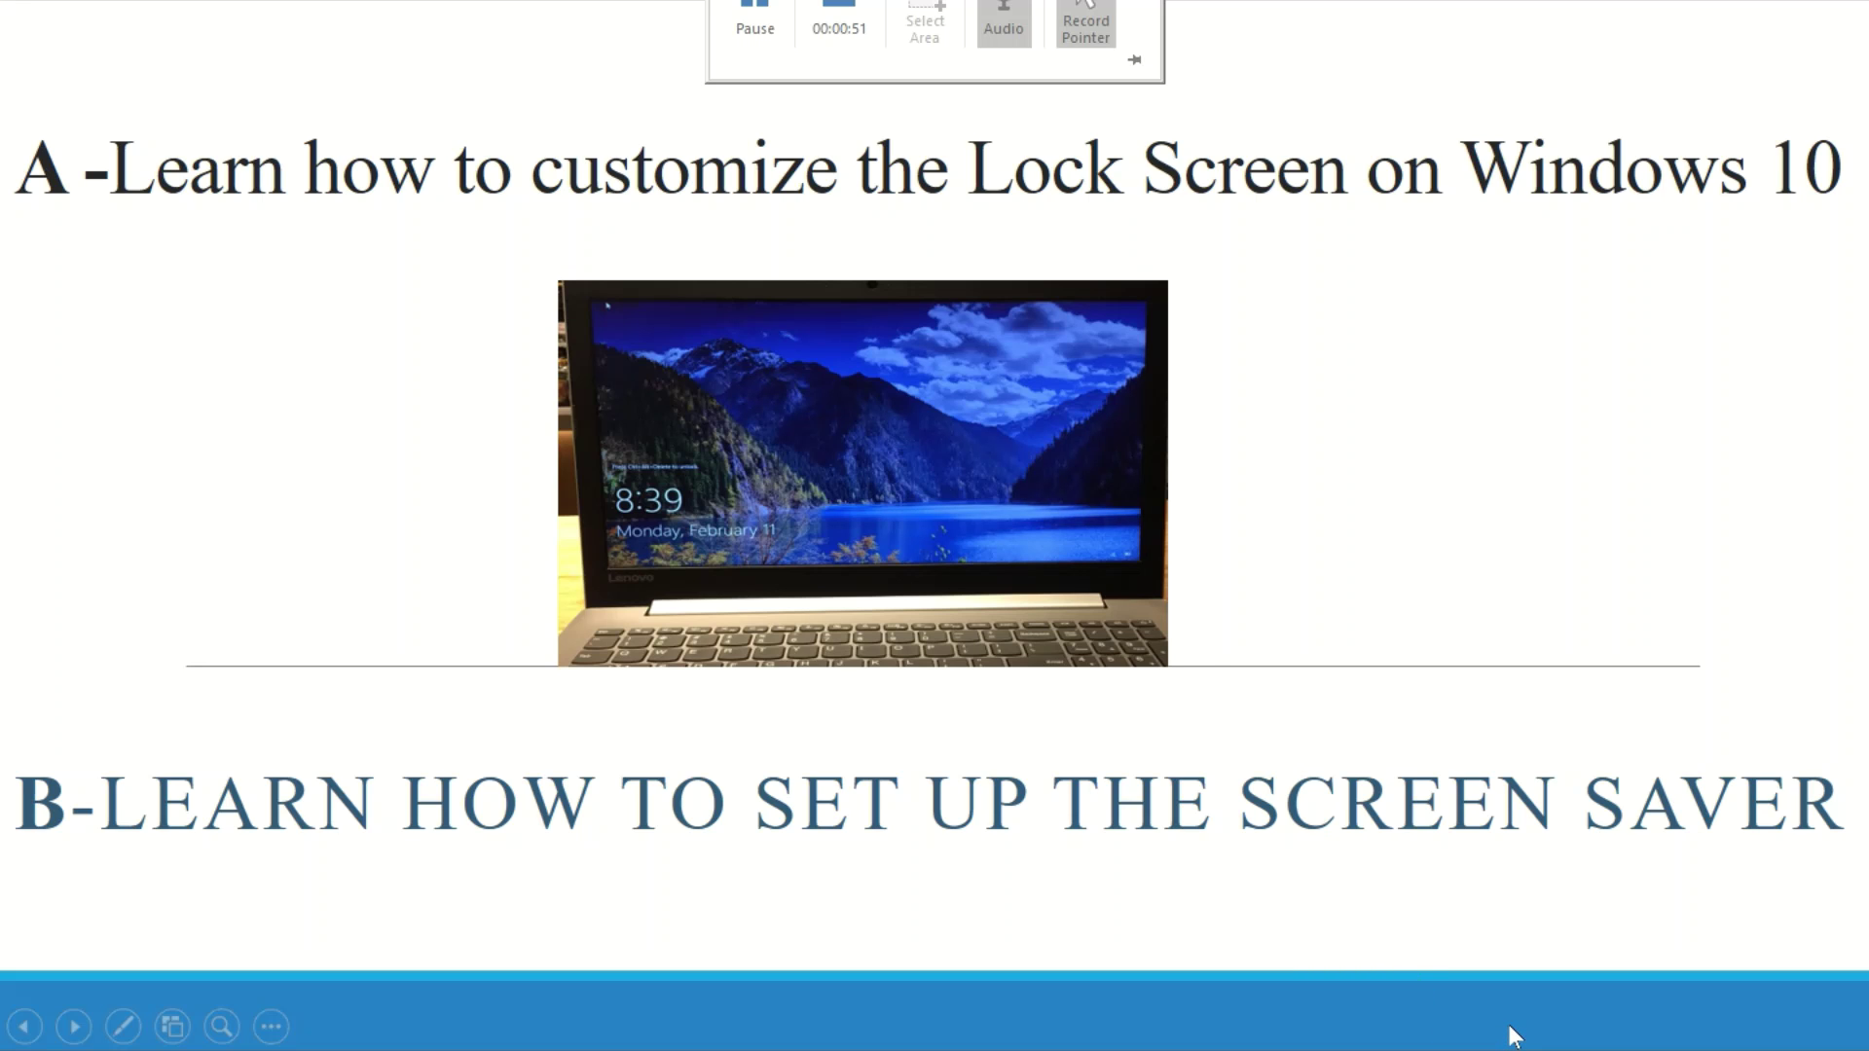
key("Escape")
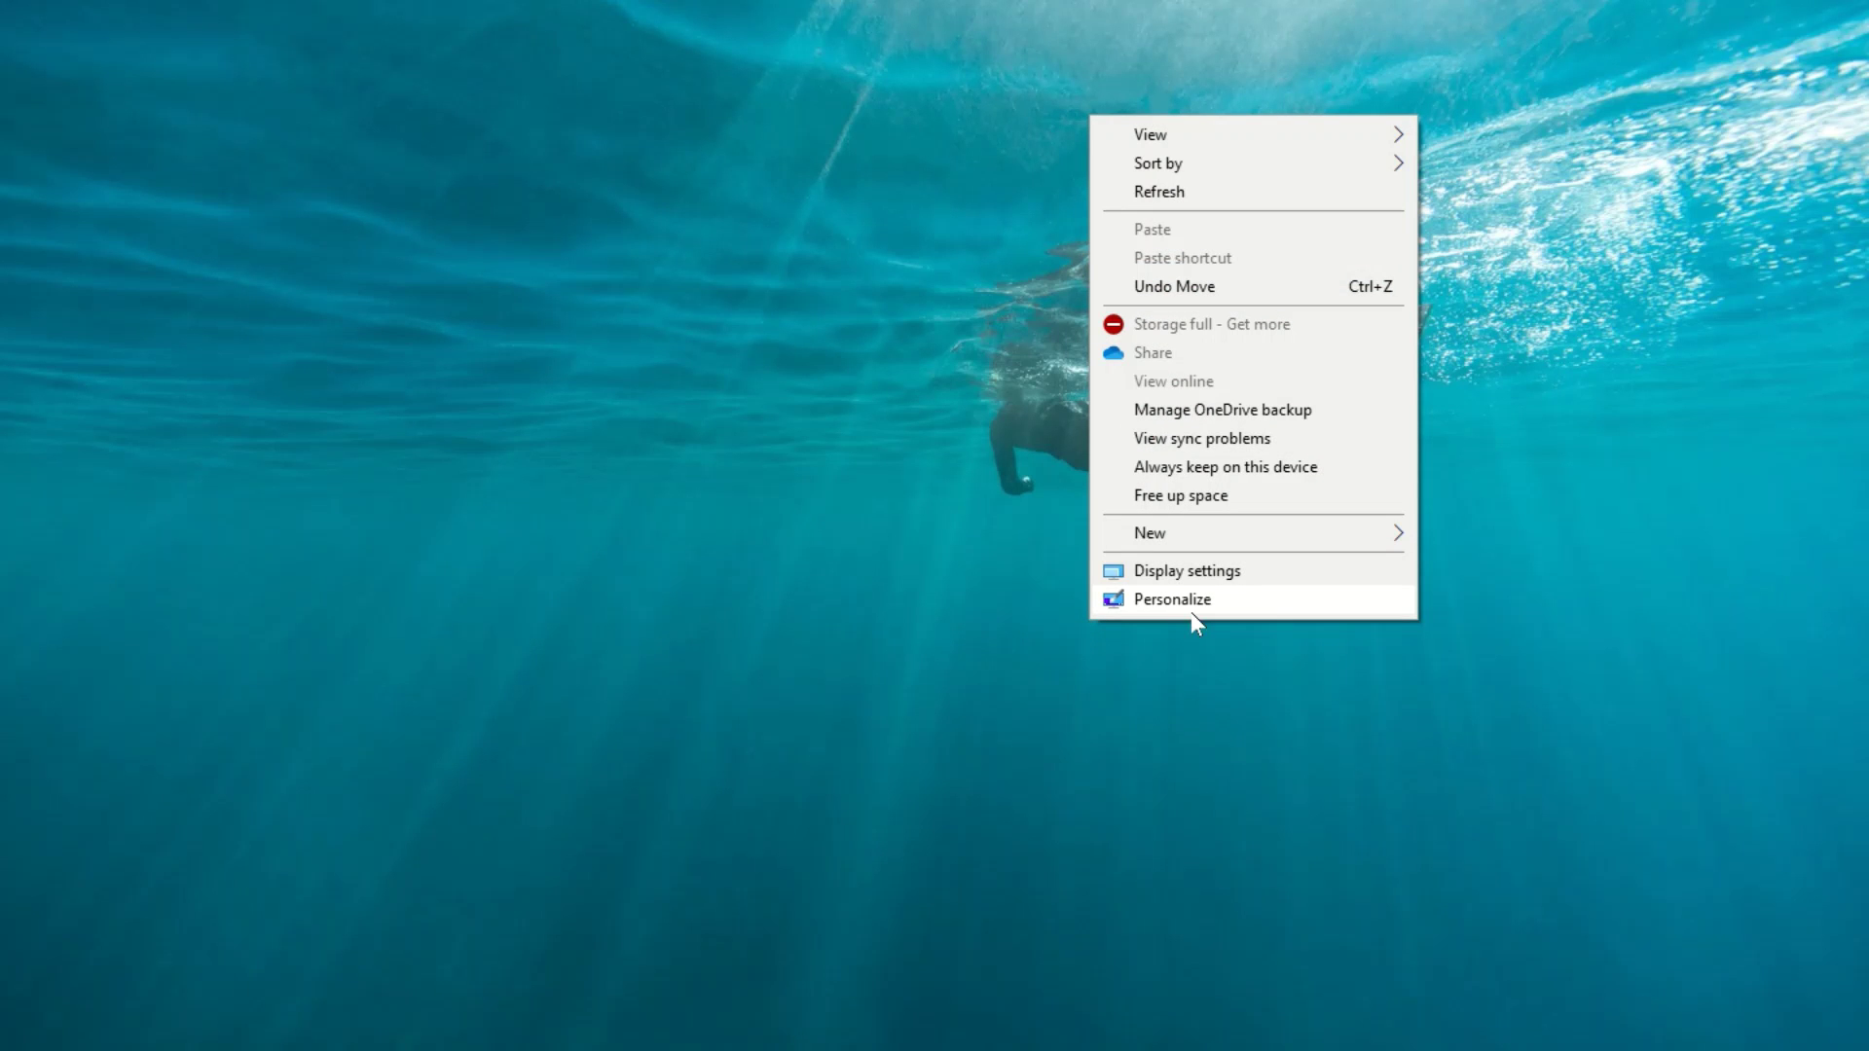
Step: Open Personalize from the desktop in a maximized Settings window and go to Lock screen
left_click(1176, 608)
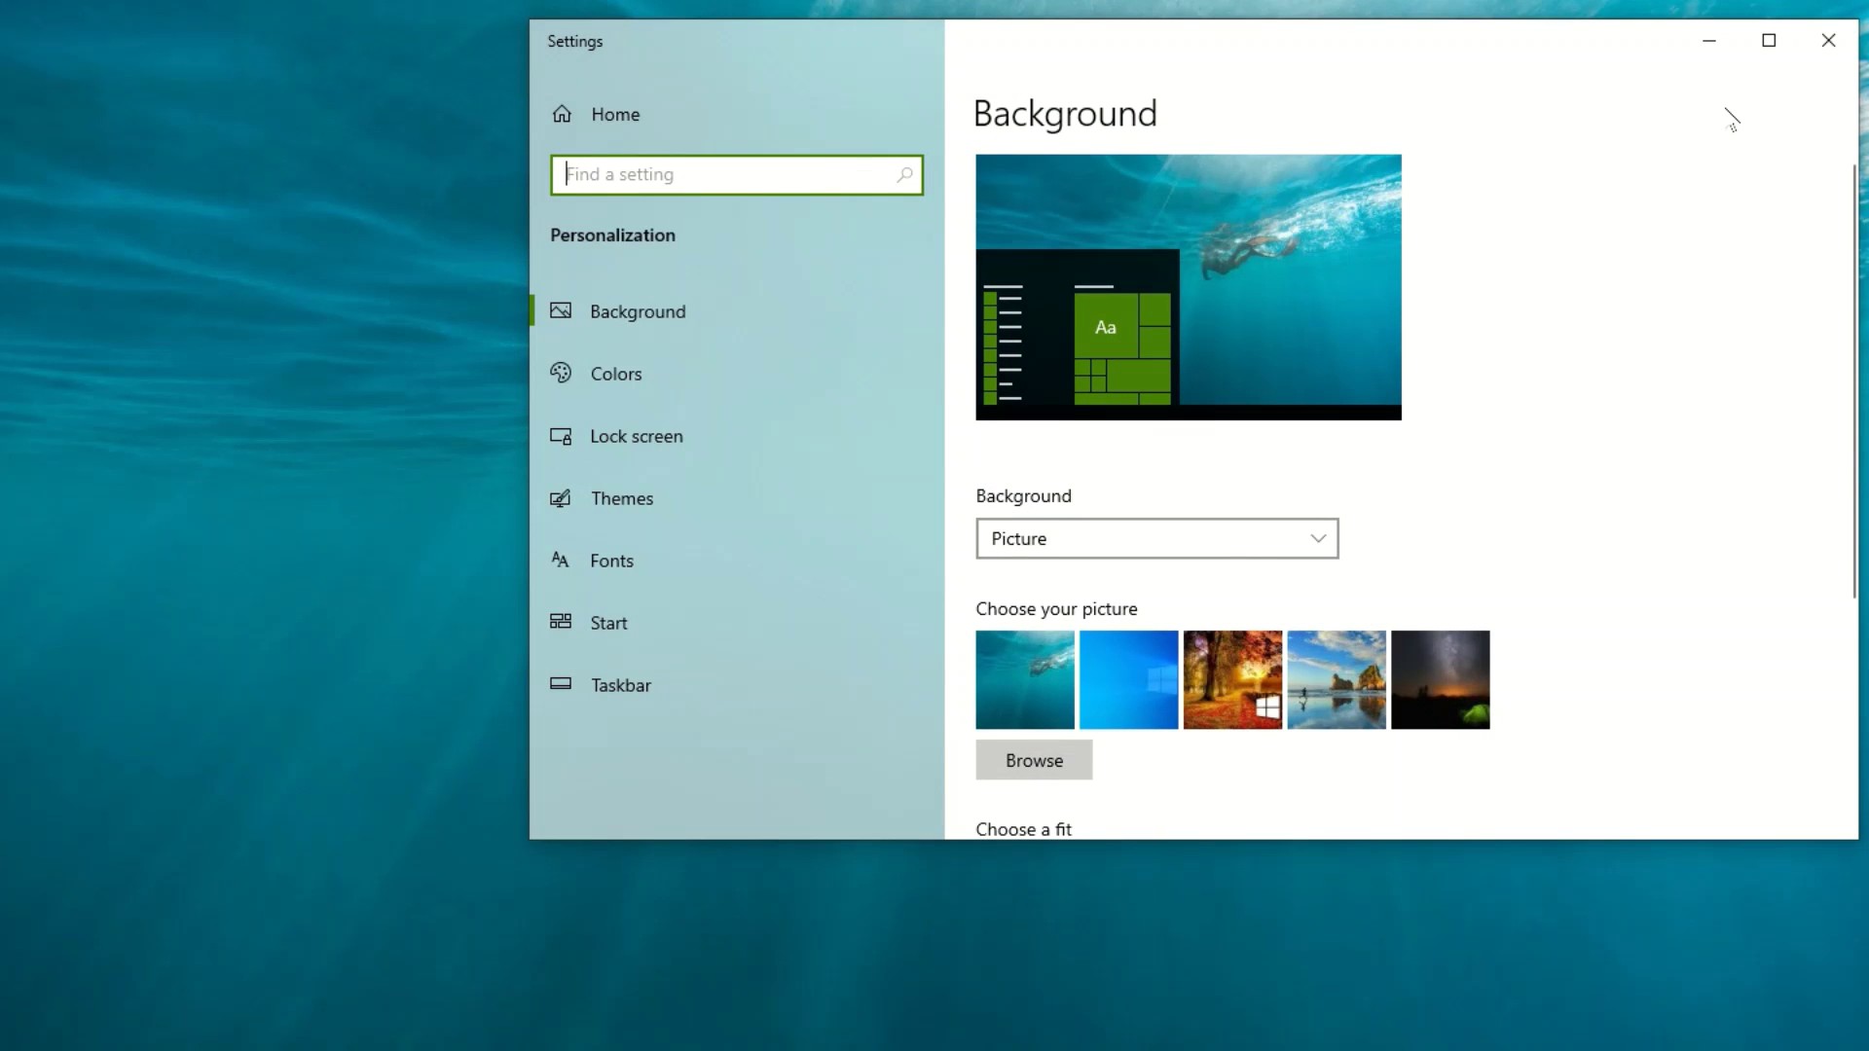
left_click(1769, 40)
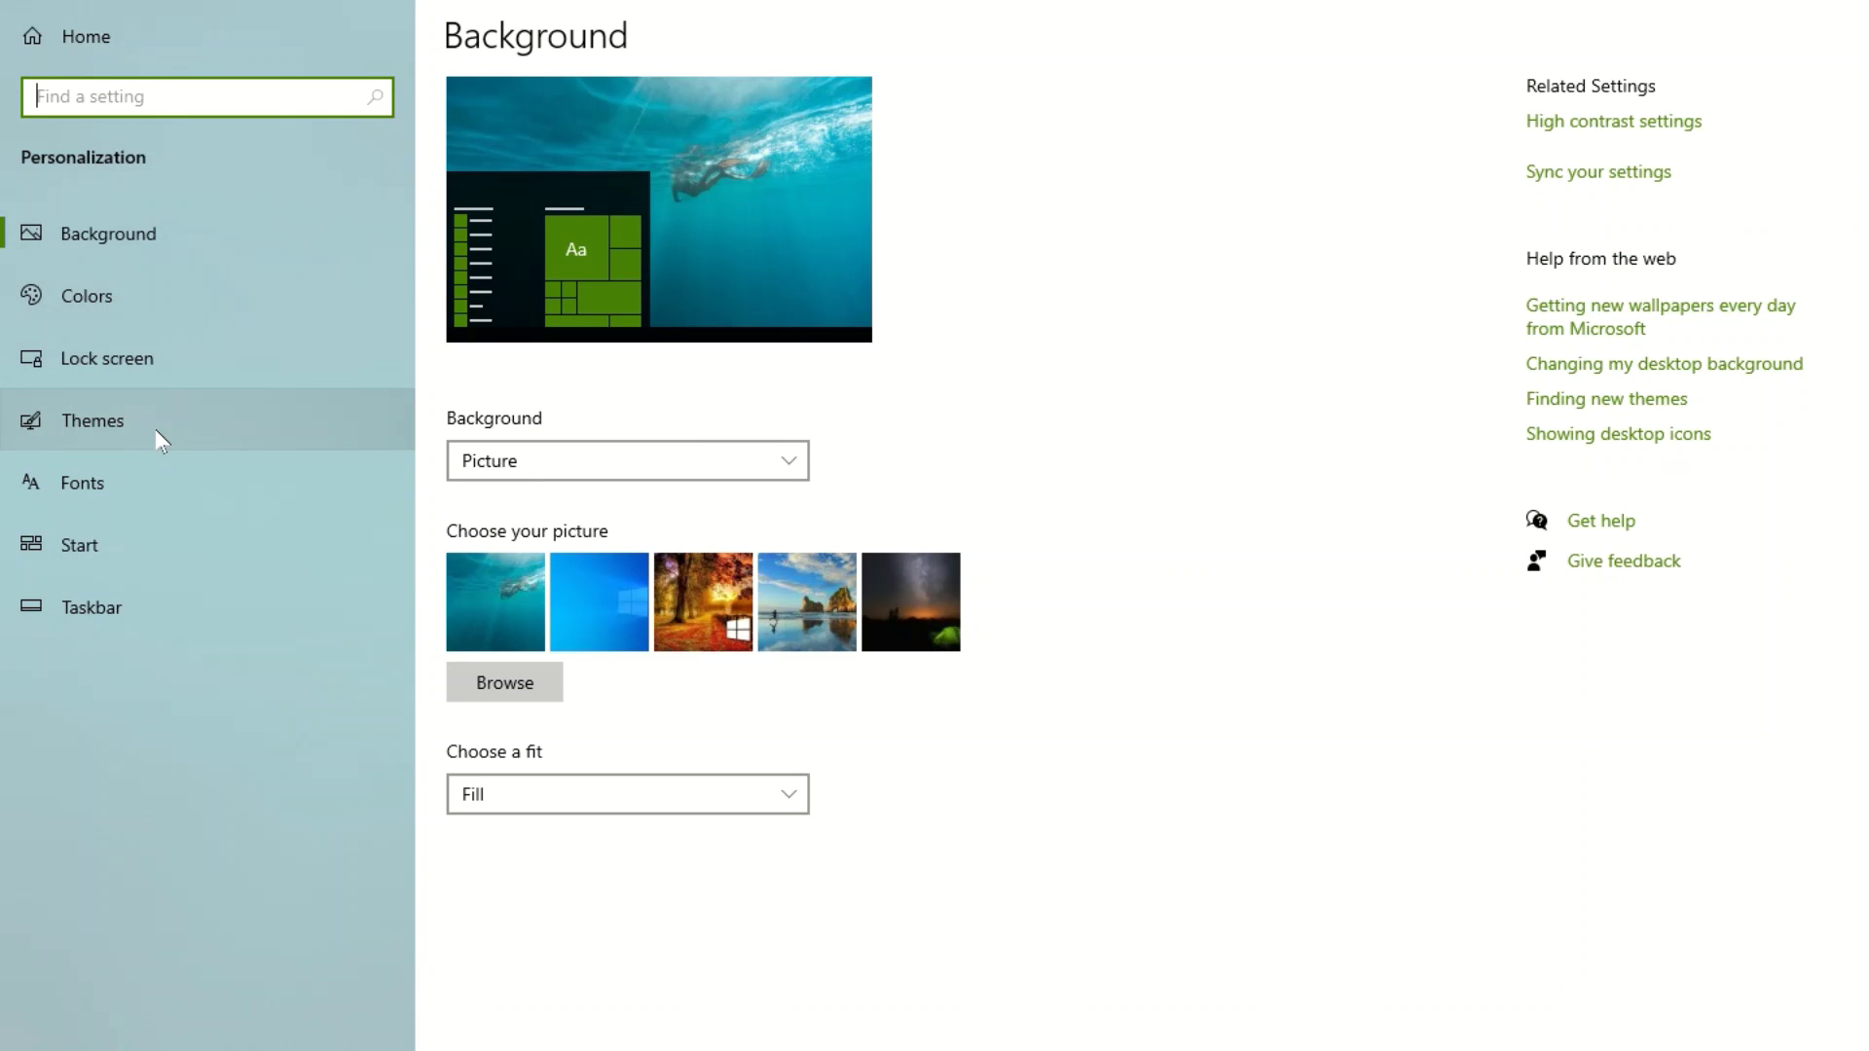
left_click(126, 367)
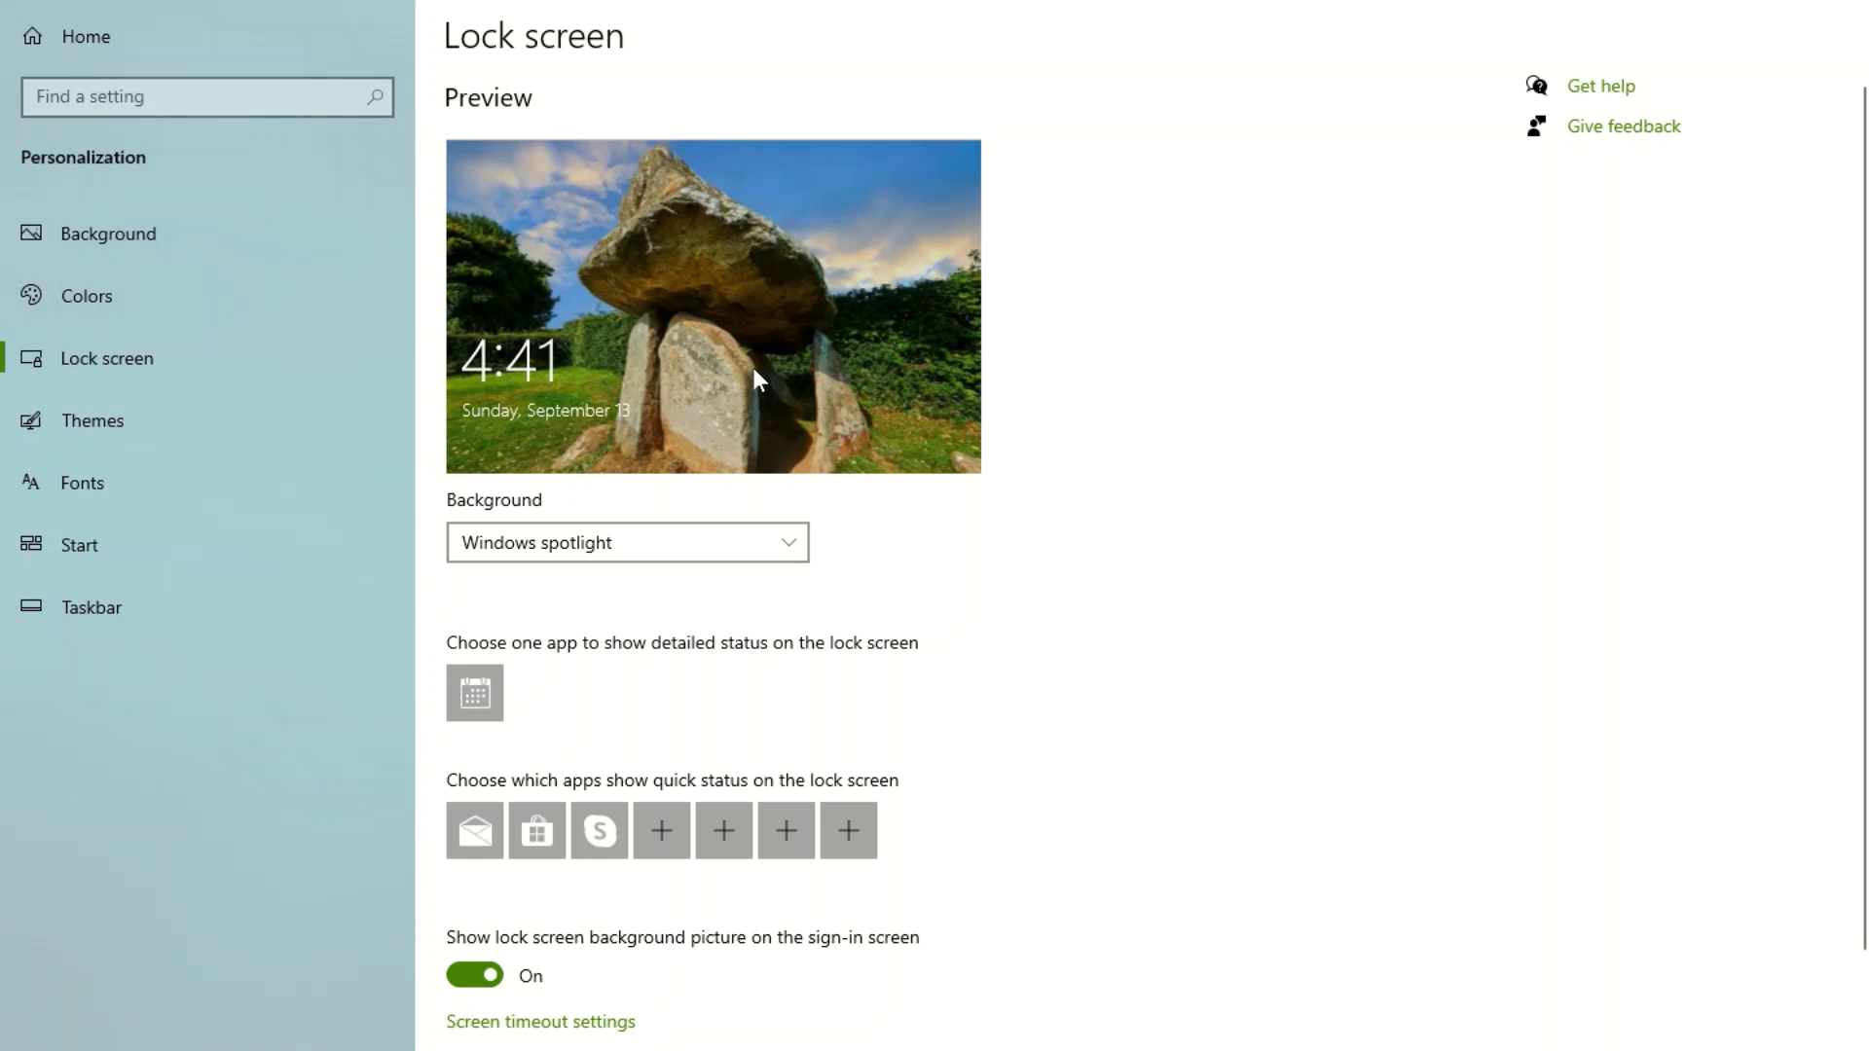
Step: Preview Picture backgrounds (green YouTube, mountain above clouds), then set the lock screen background to Slideshow
left_click(798, 550)
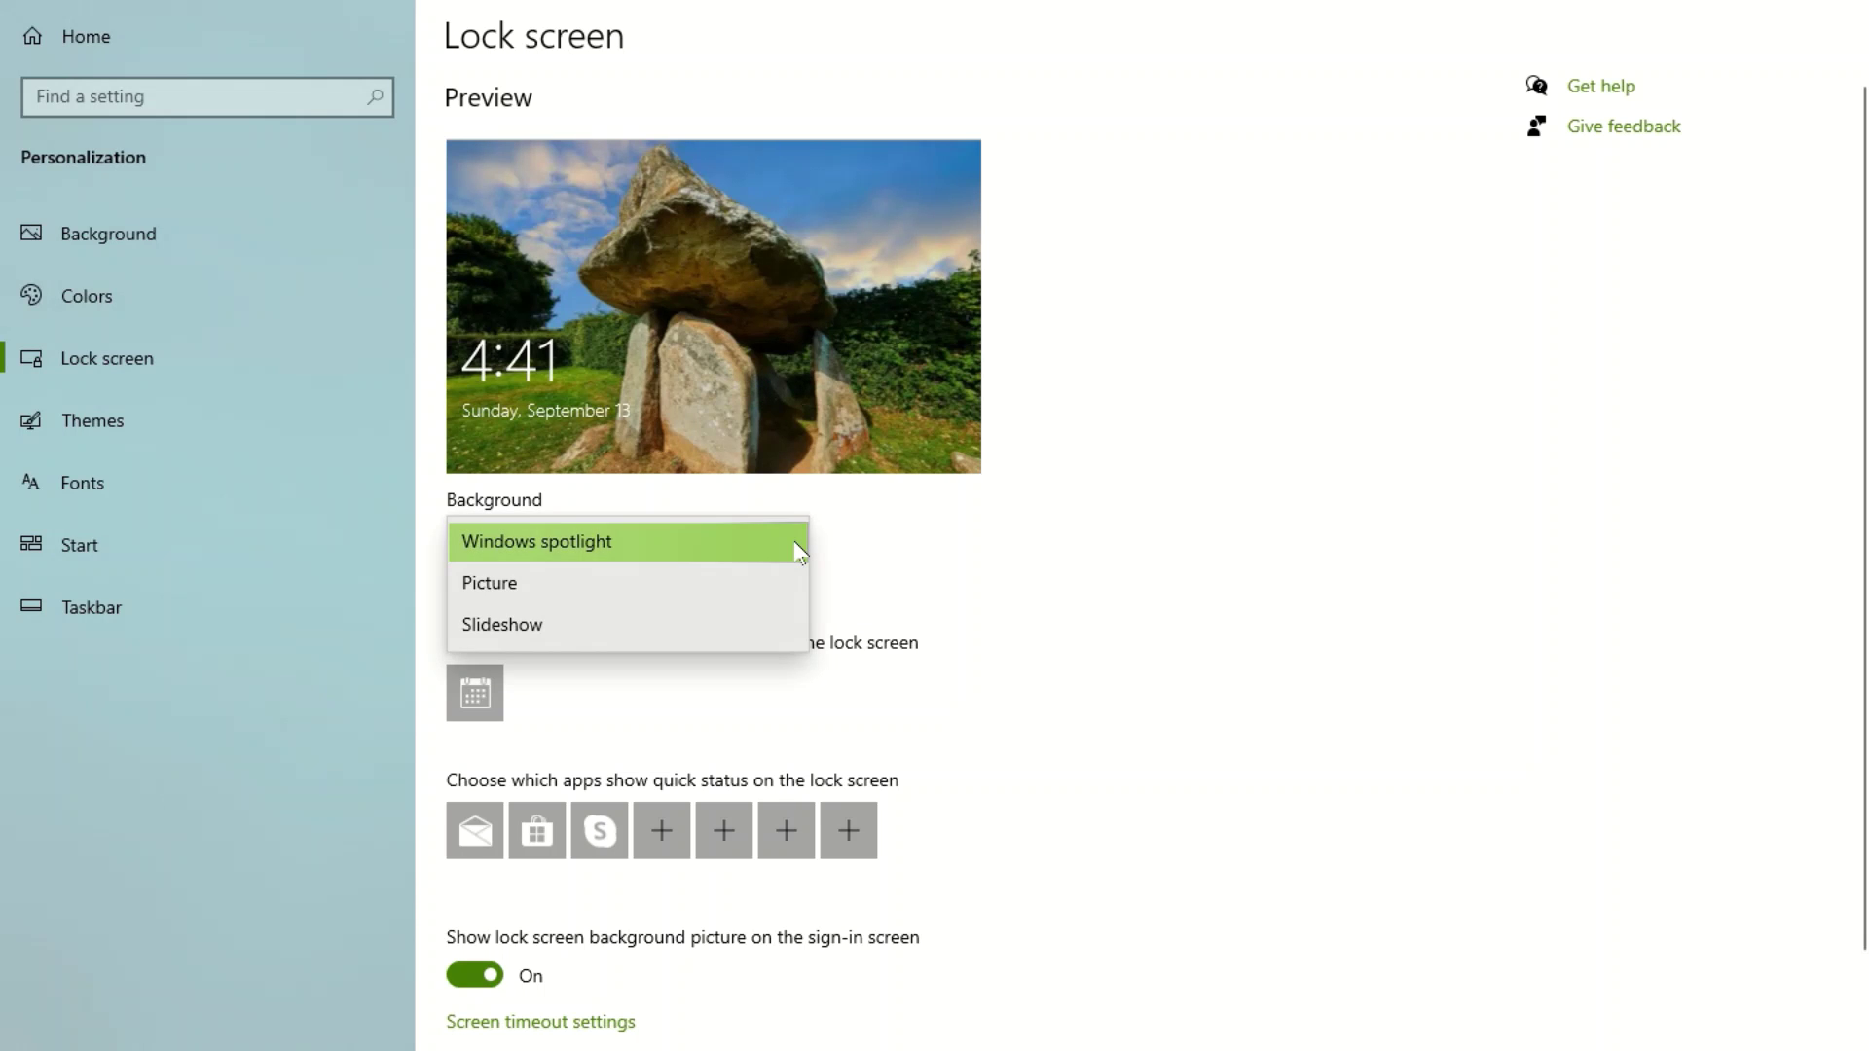
left_click(504, 584)
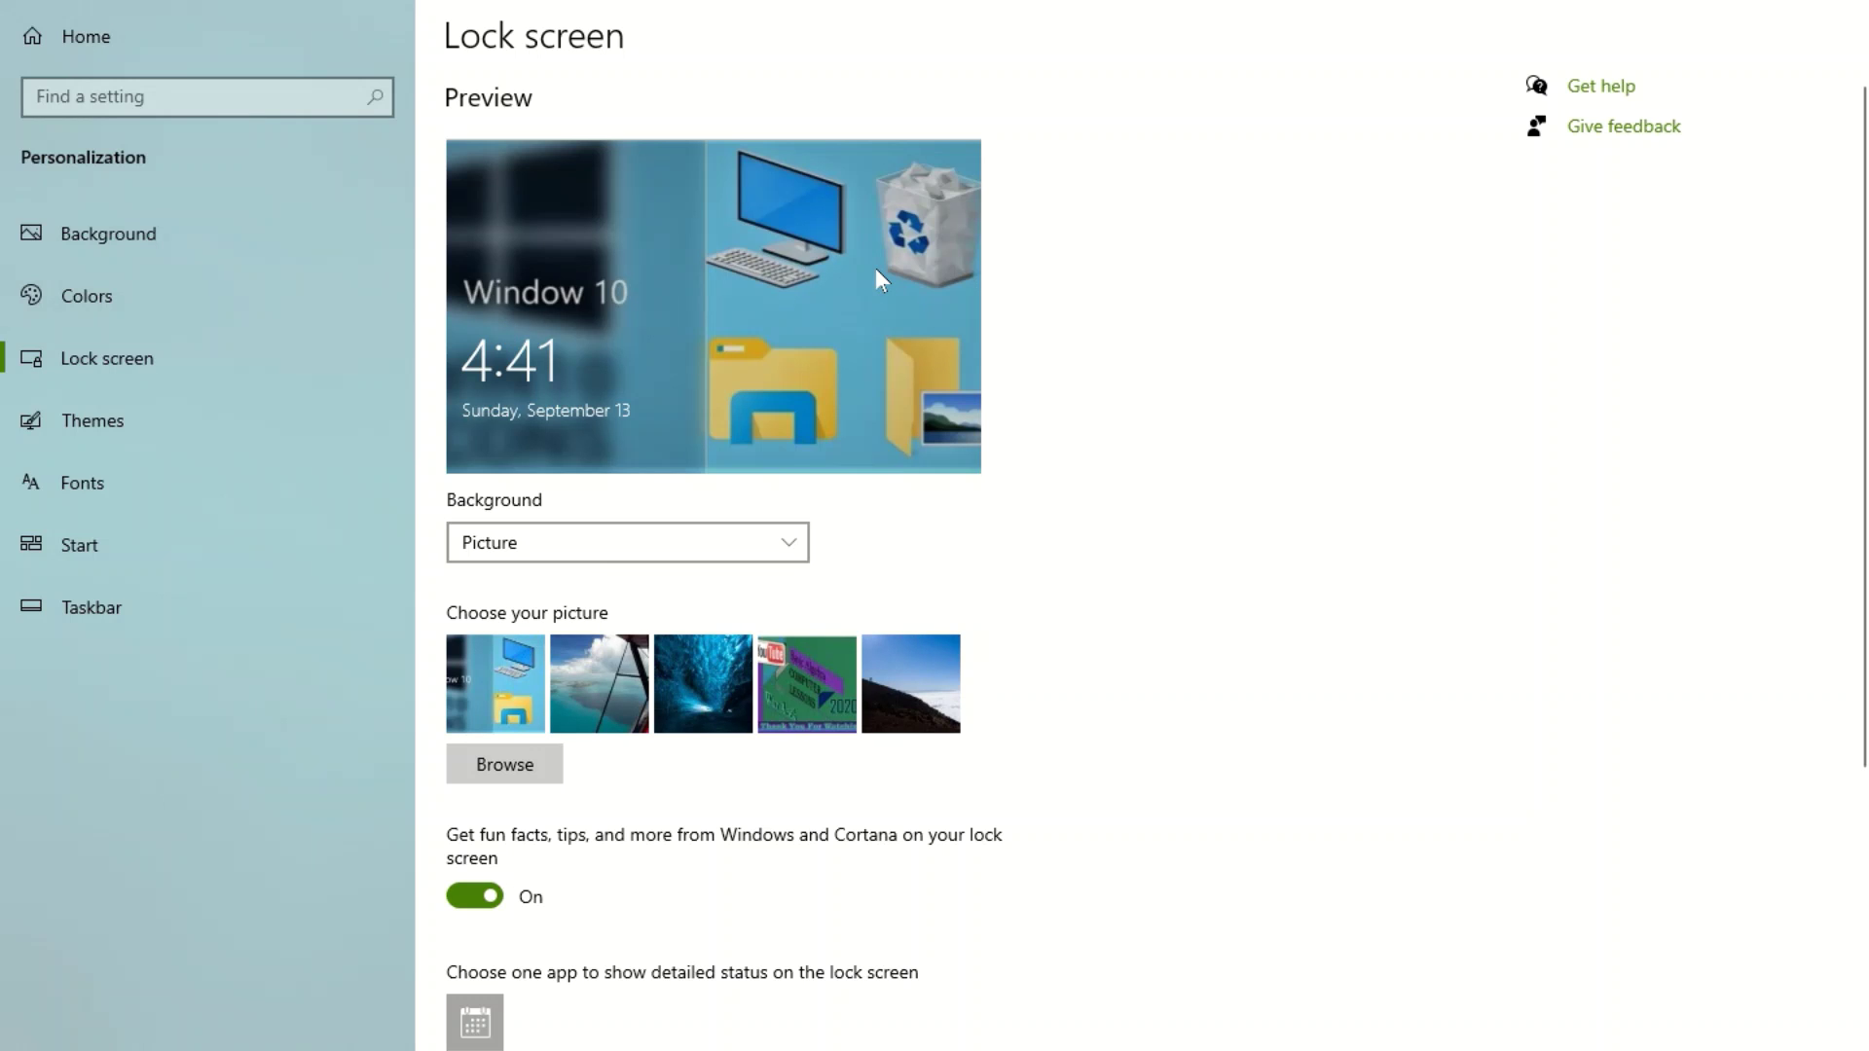
left_click(776, 656)
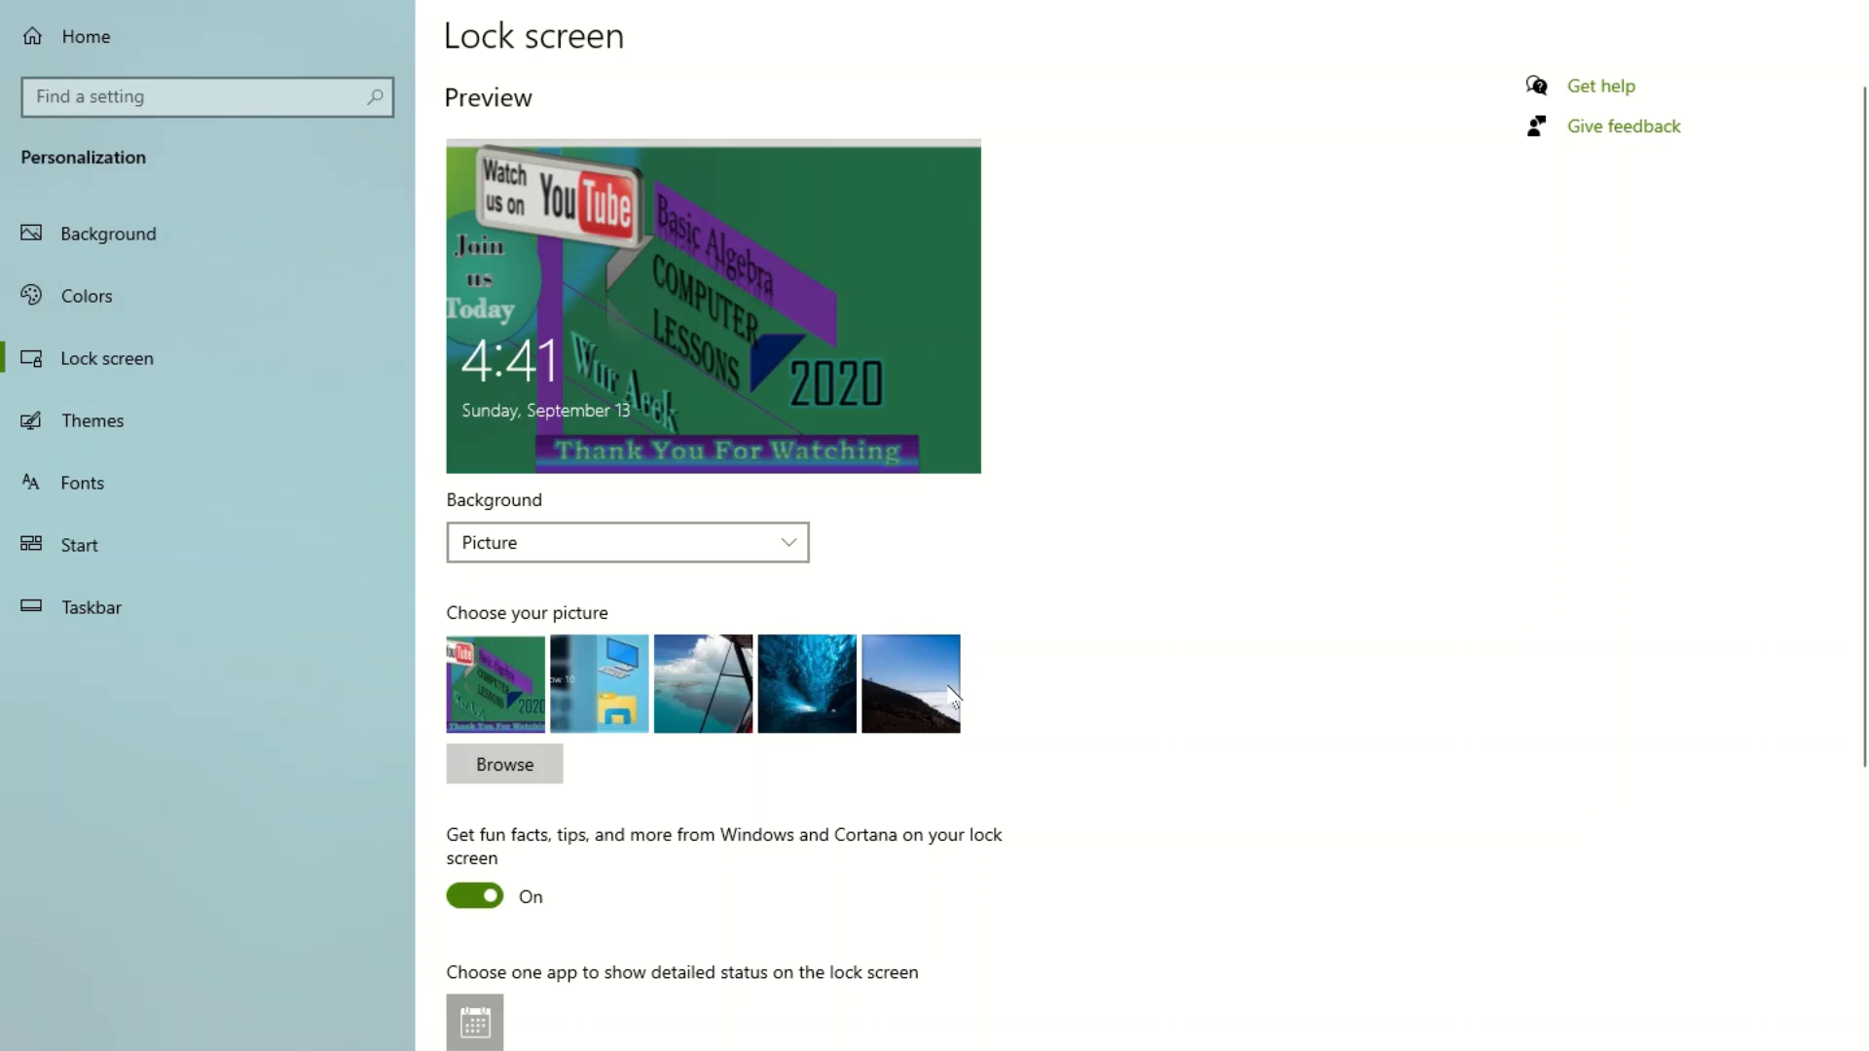
left_click(950, 693)
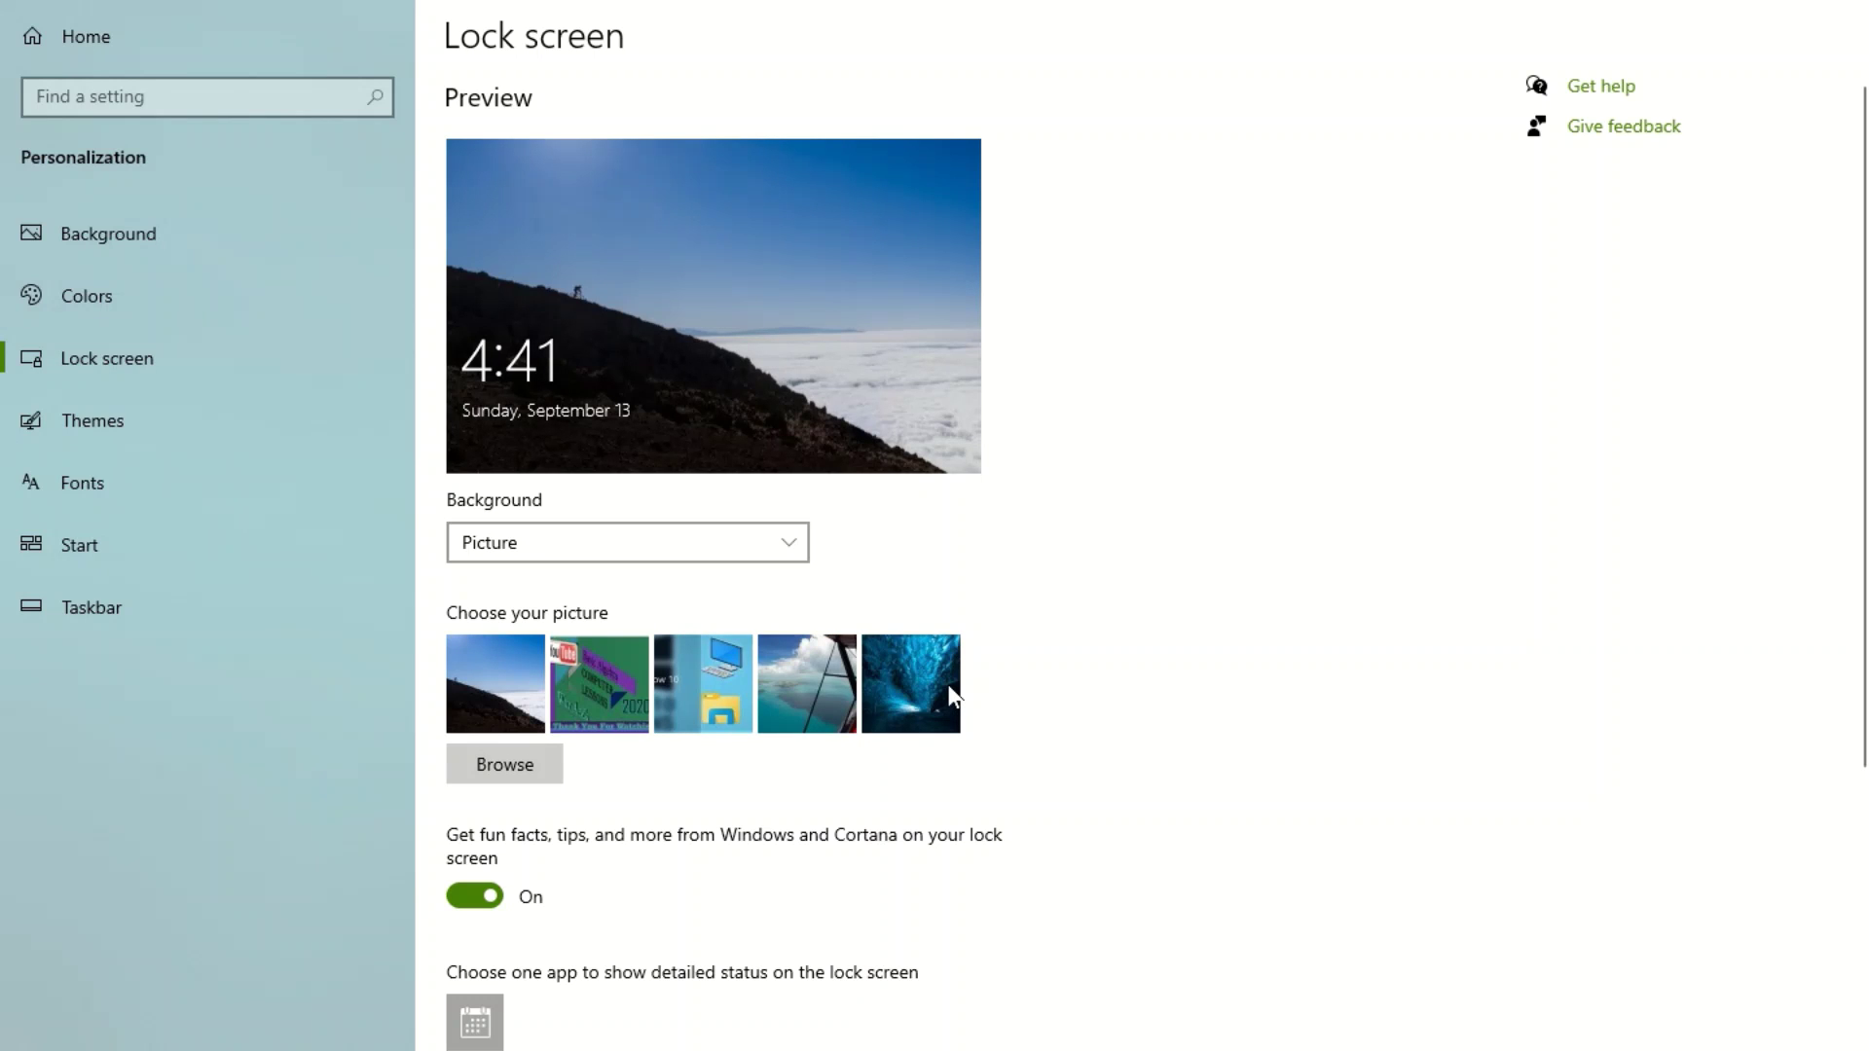
left_click(611, 696)
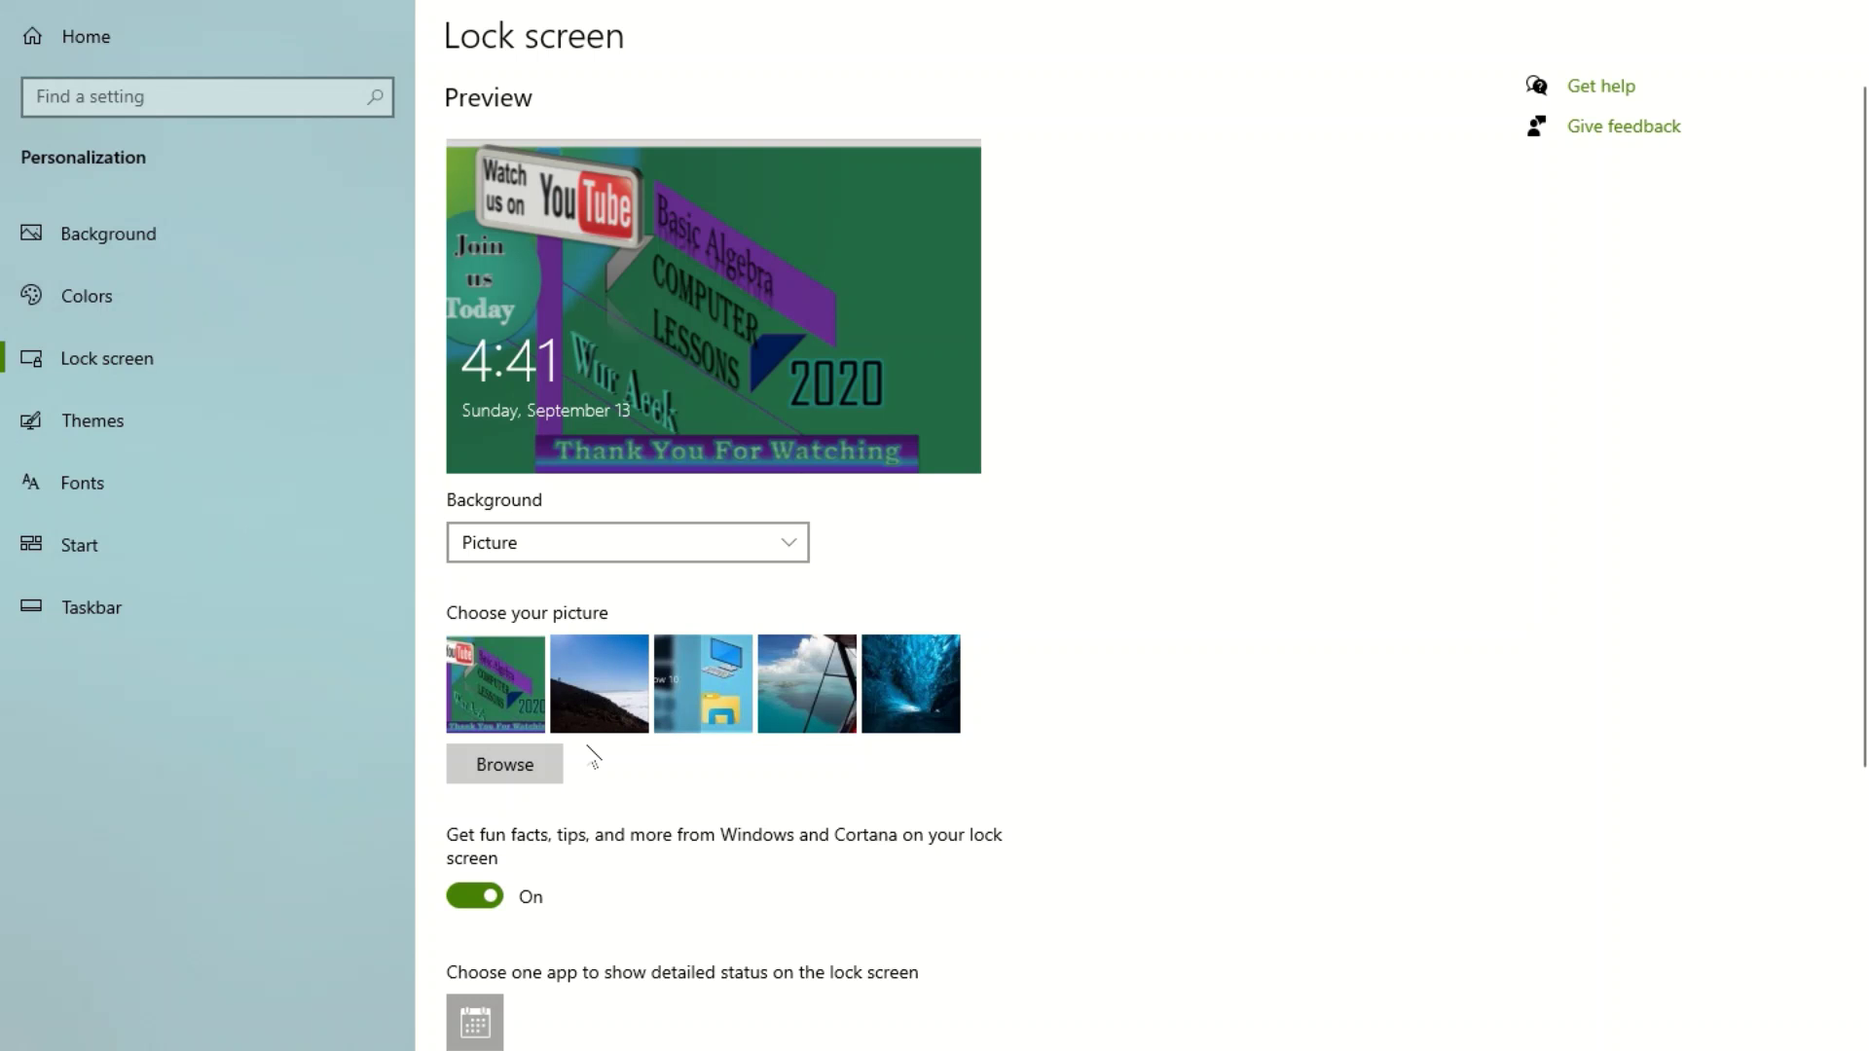
left_click(785, 539)
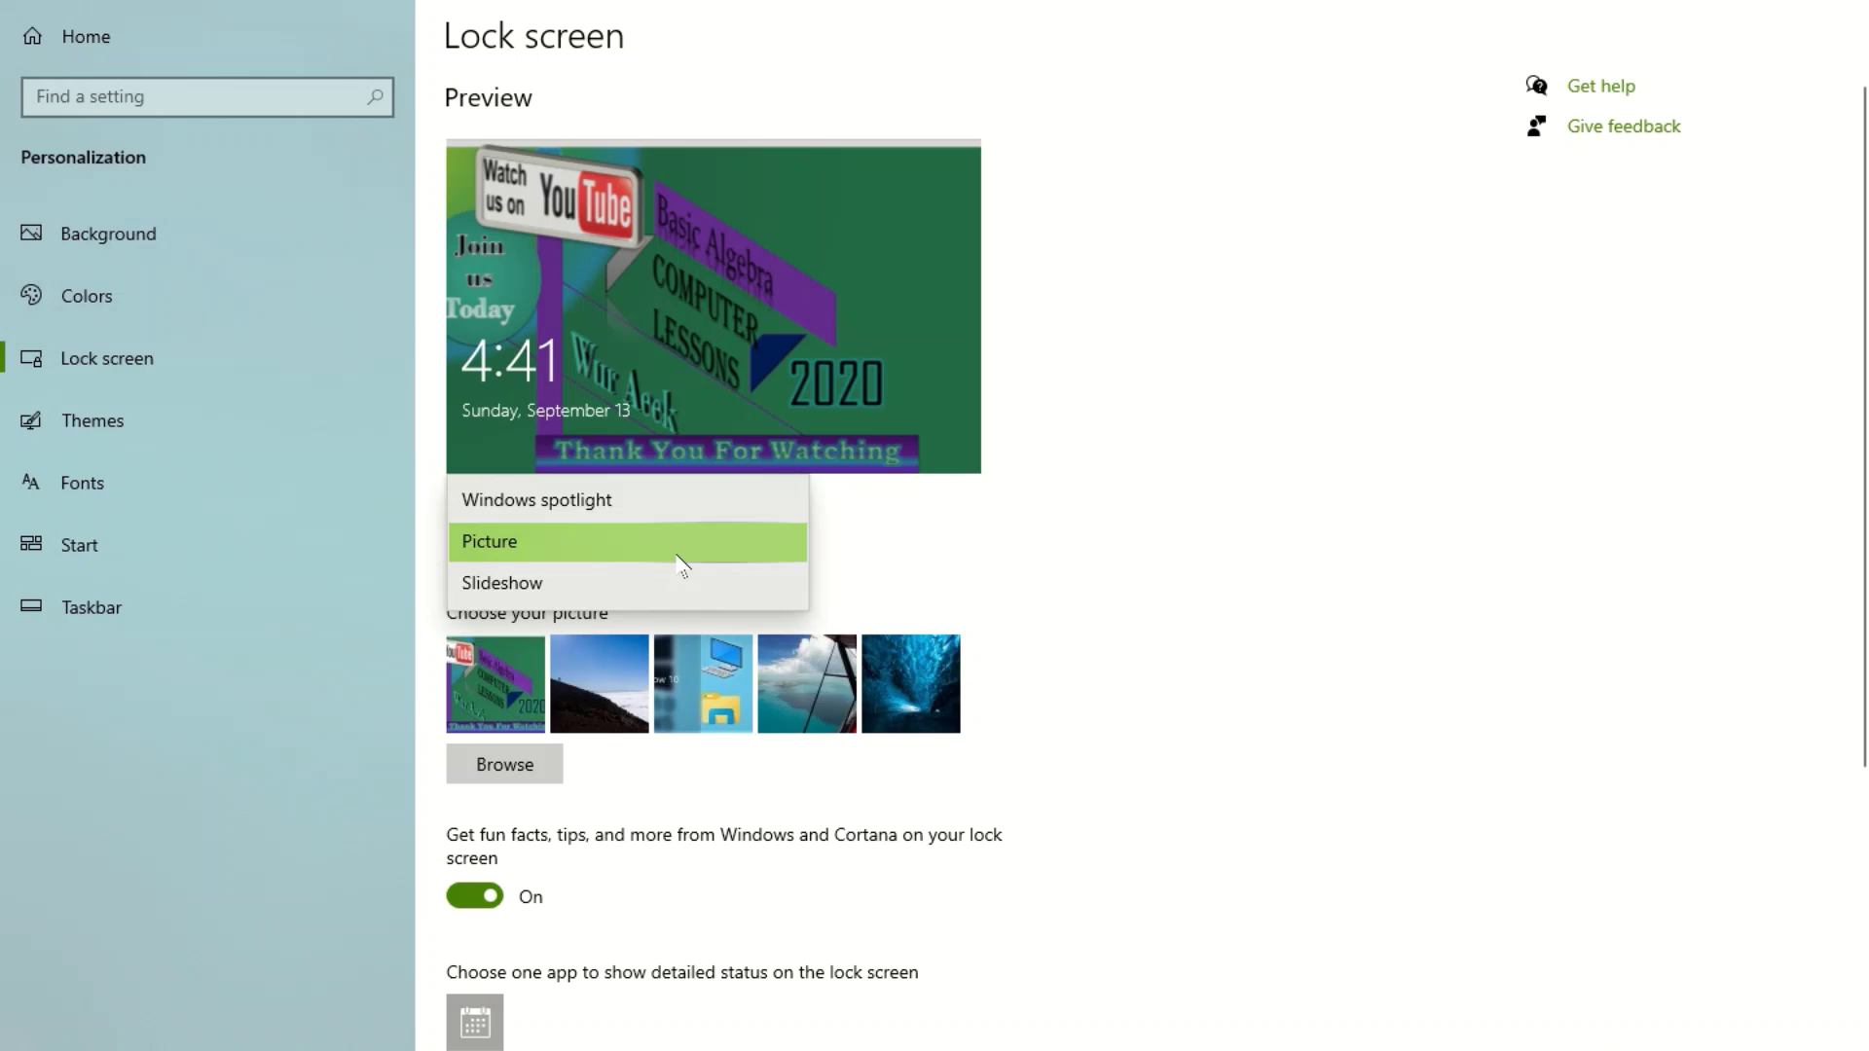
left_click(525, 584)
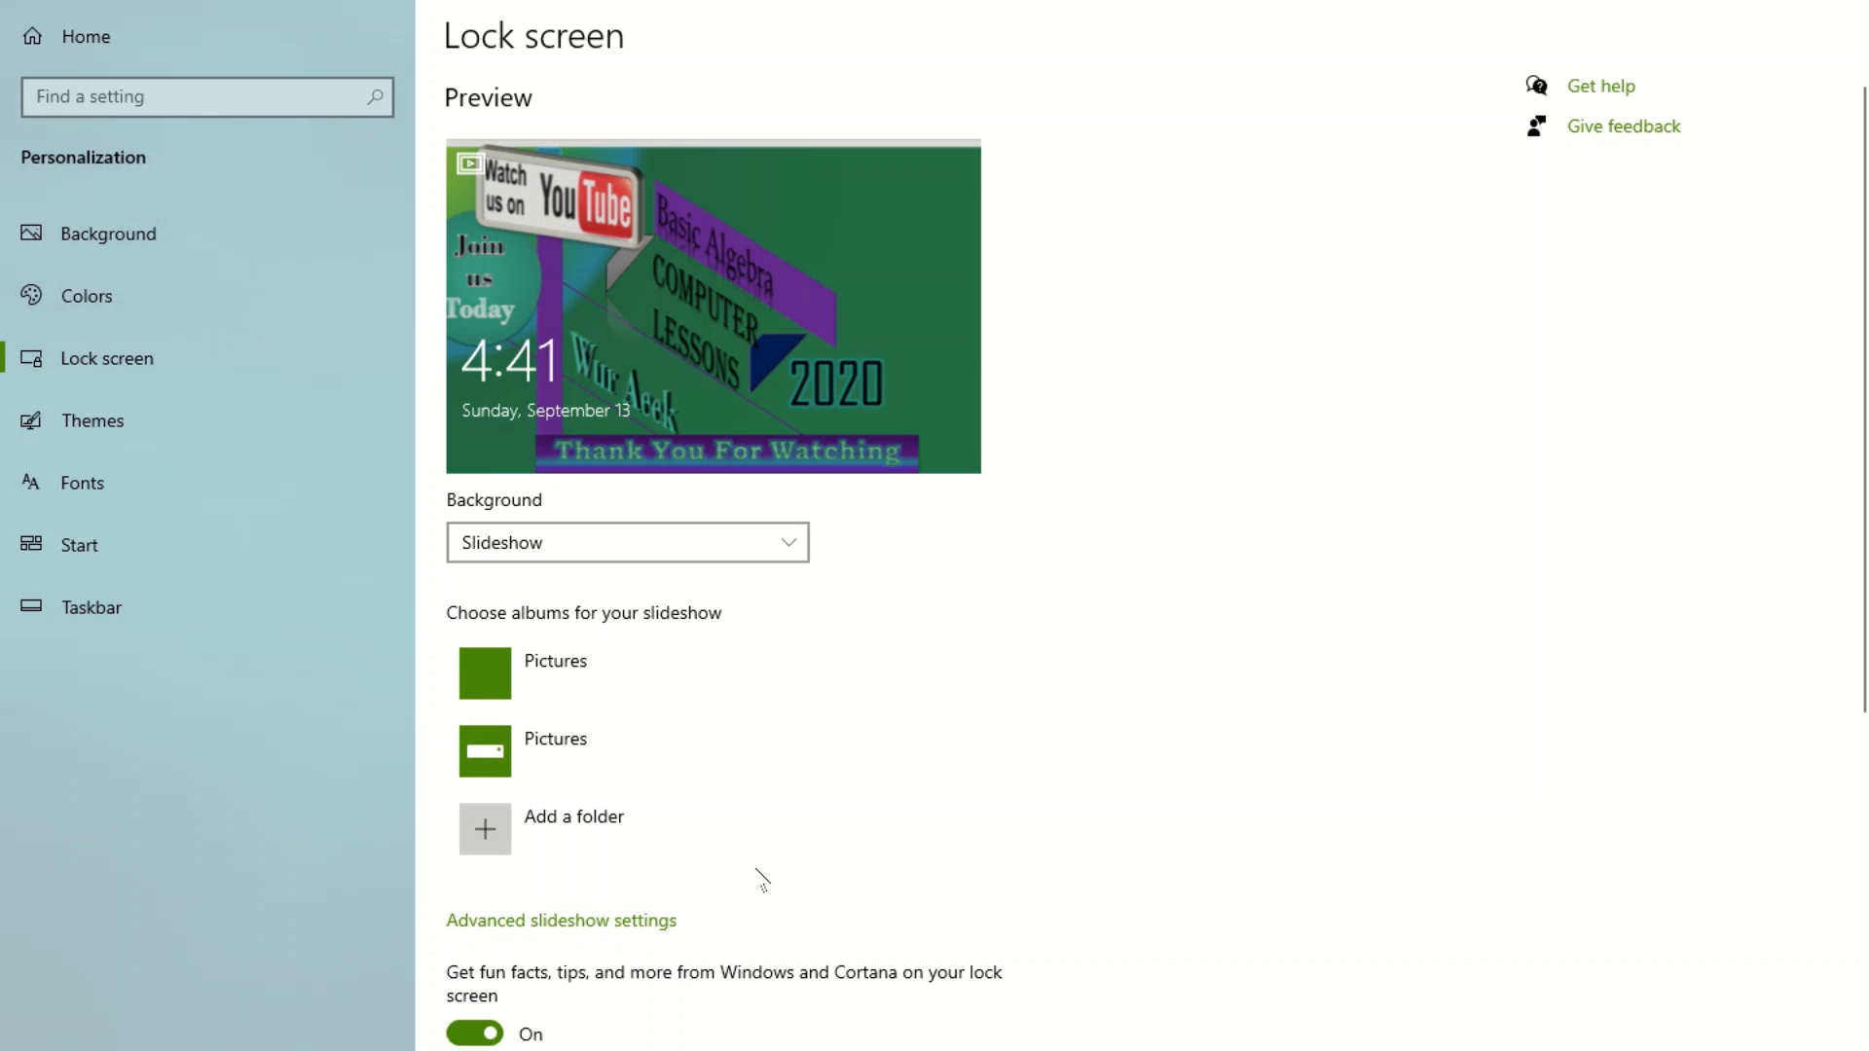
Step: In the Add a folder picker for slideshow albums, browse the Pictures and Music folders
left_click(492, 834)
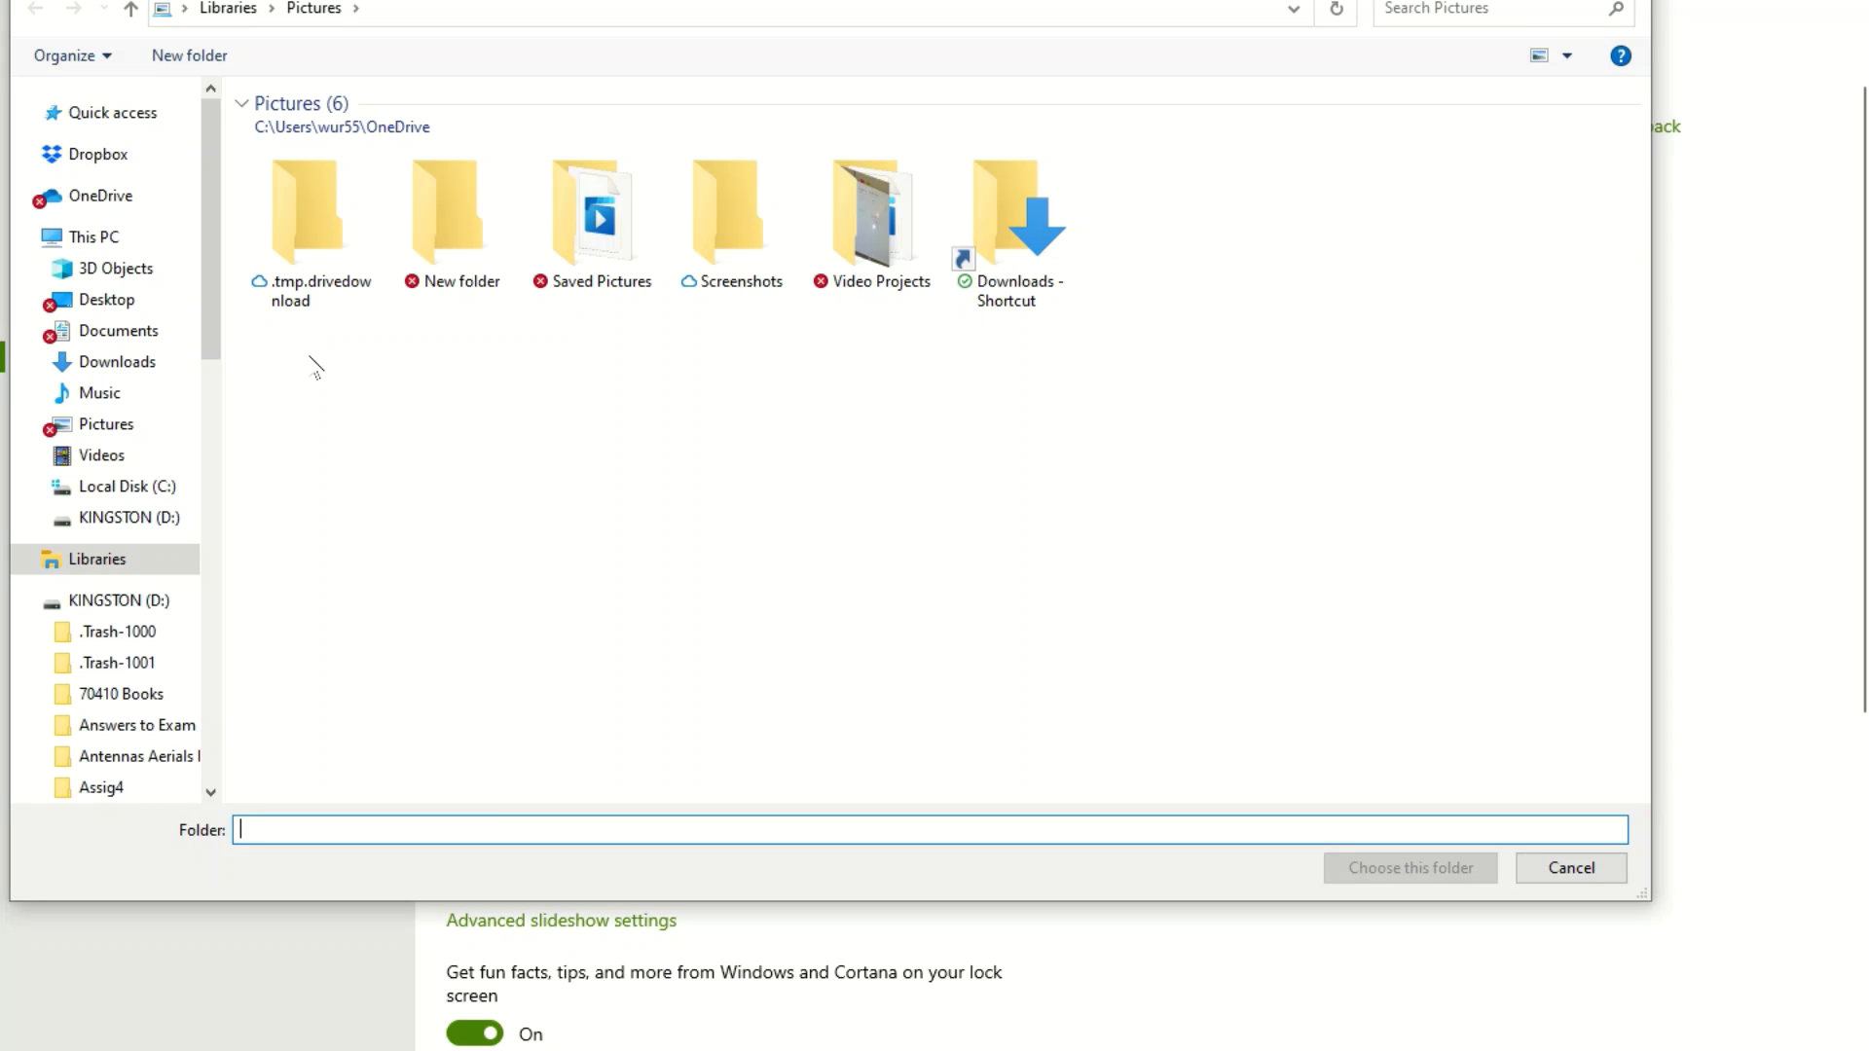
mouse_move(209, 317)
left_mouse_down()
mouse_move(224, 431)
mouse_move(224, 350)
left_mouse_up()
left_click(118, 335)
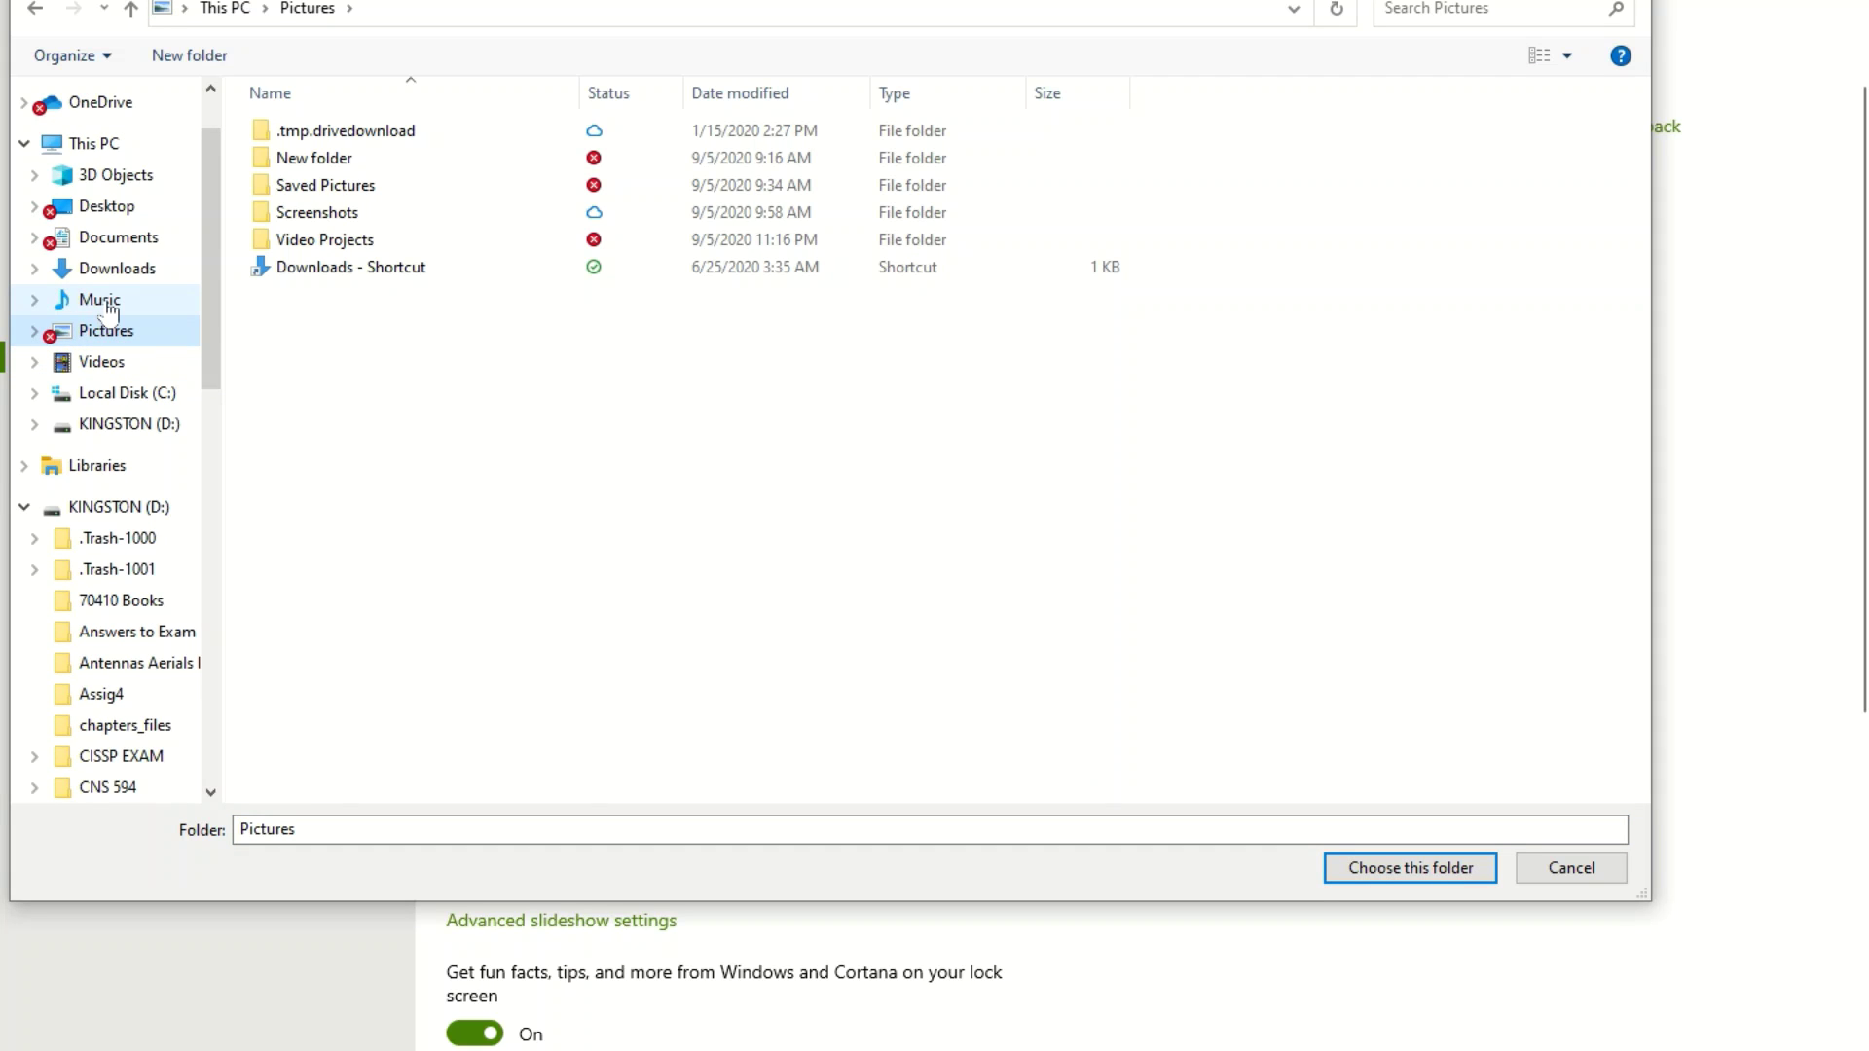
left_click(106, 304)
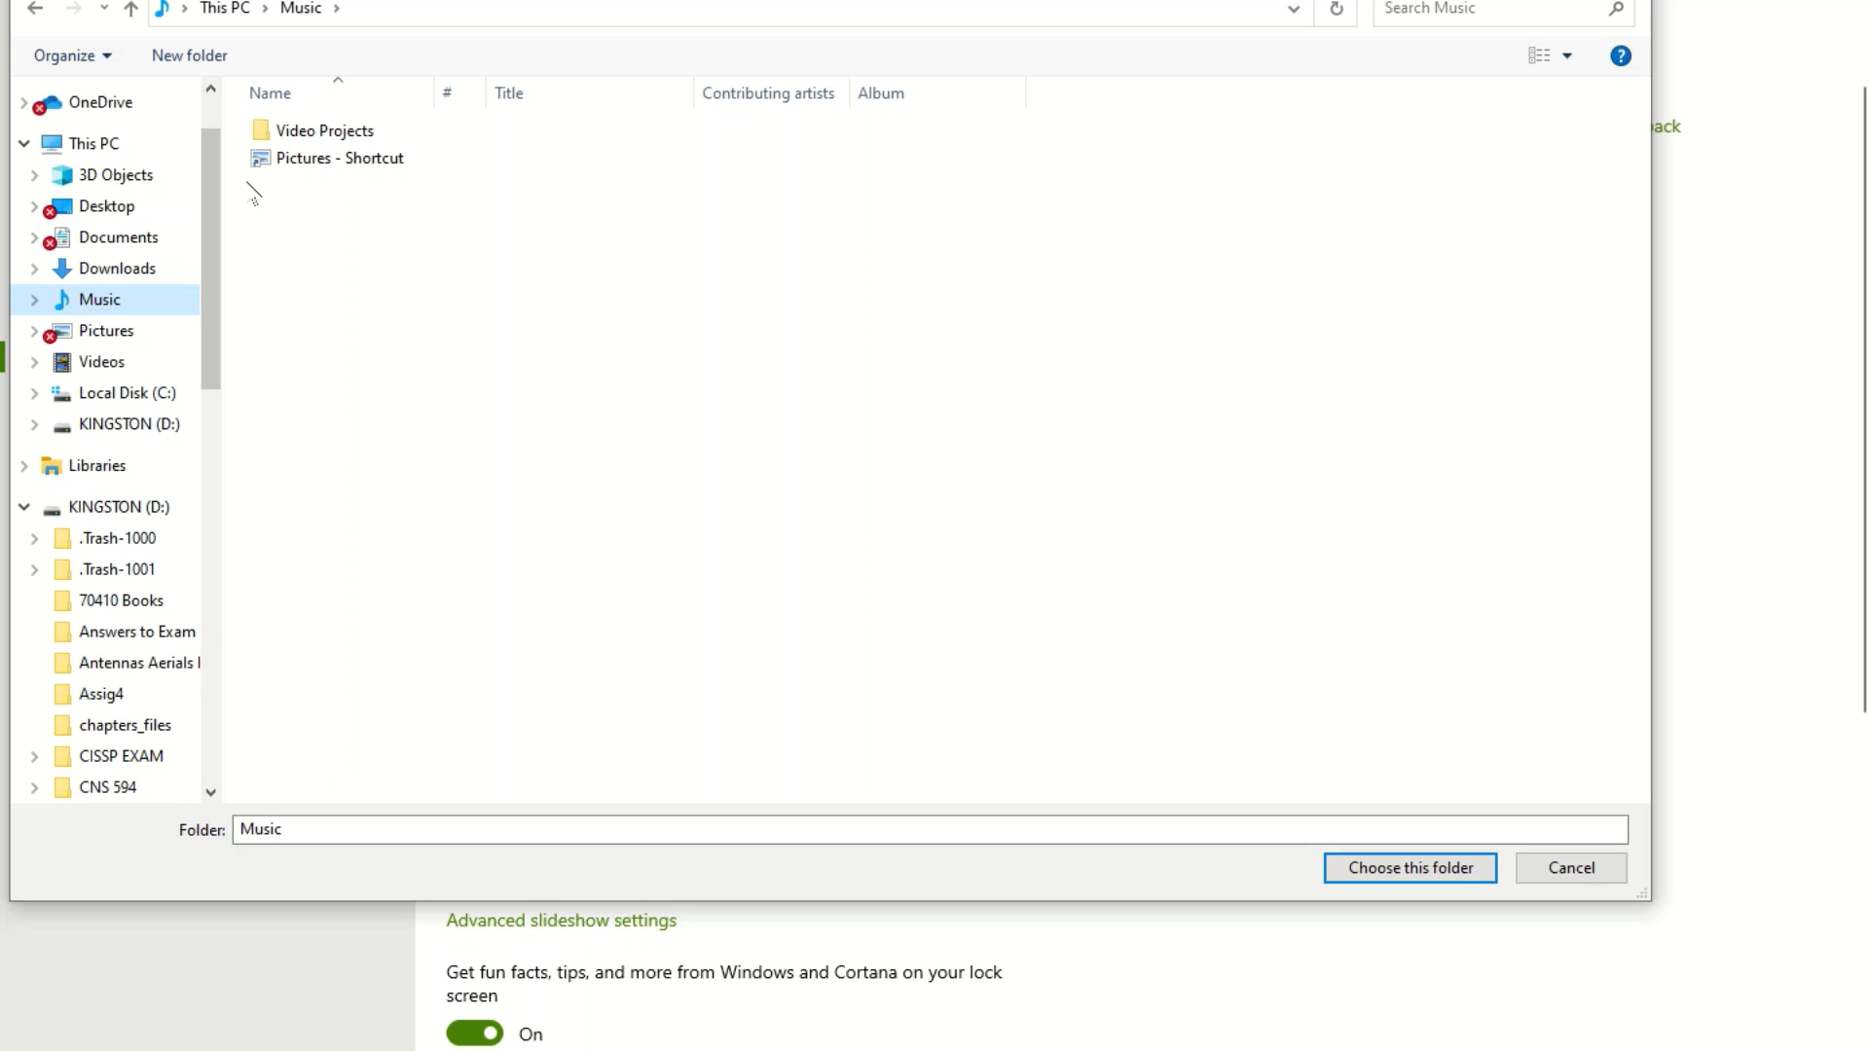
left_click(35, 9)
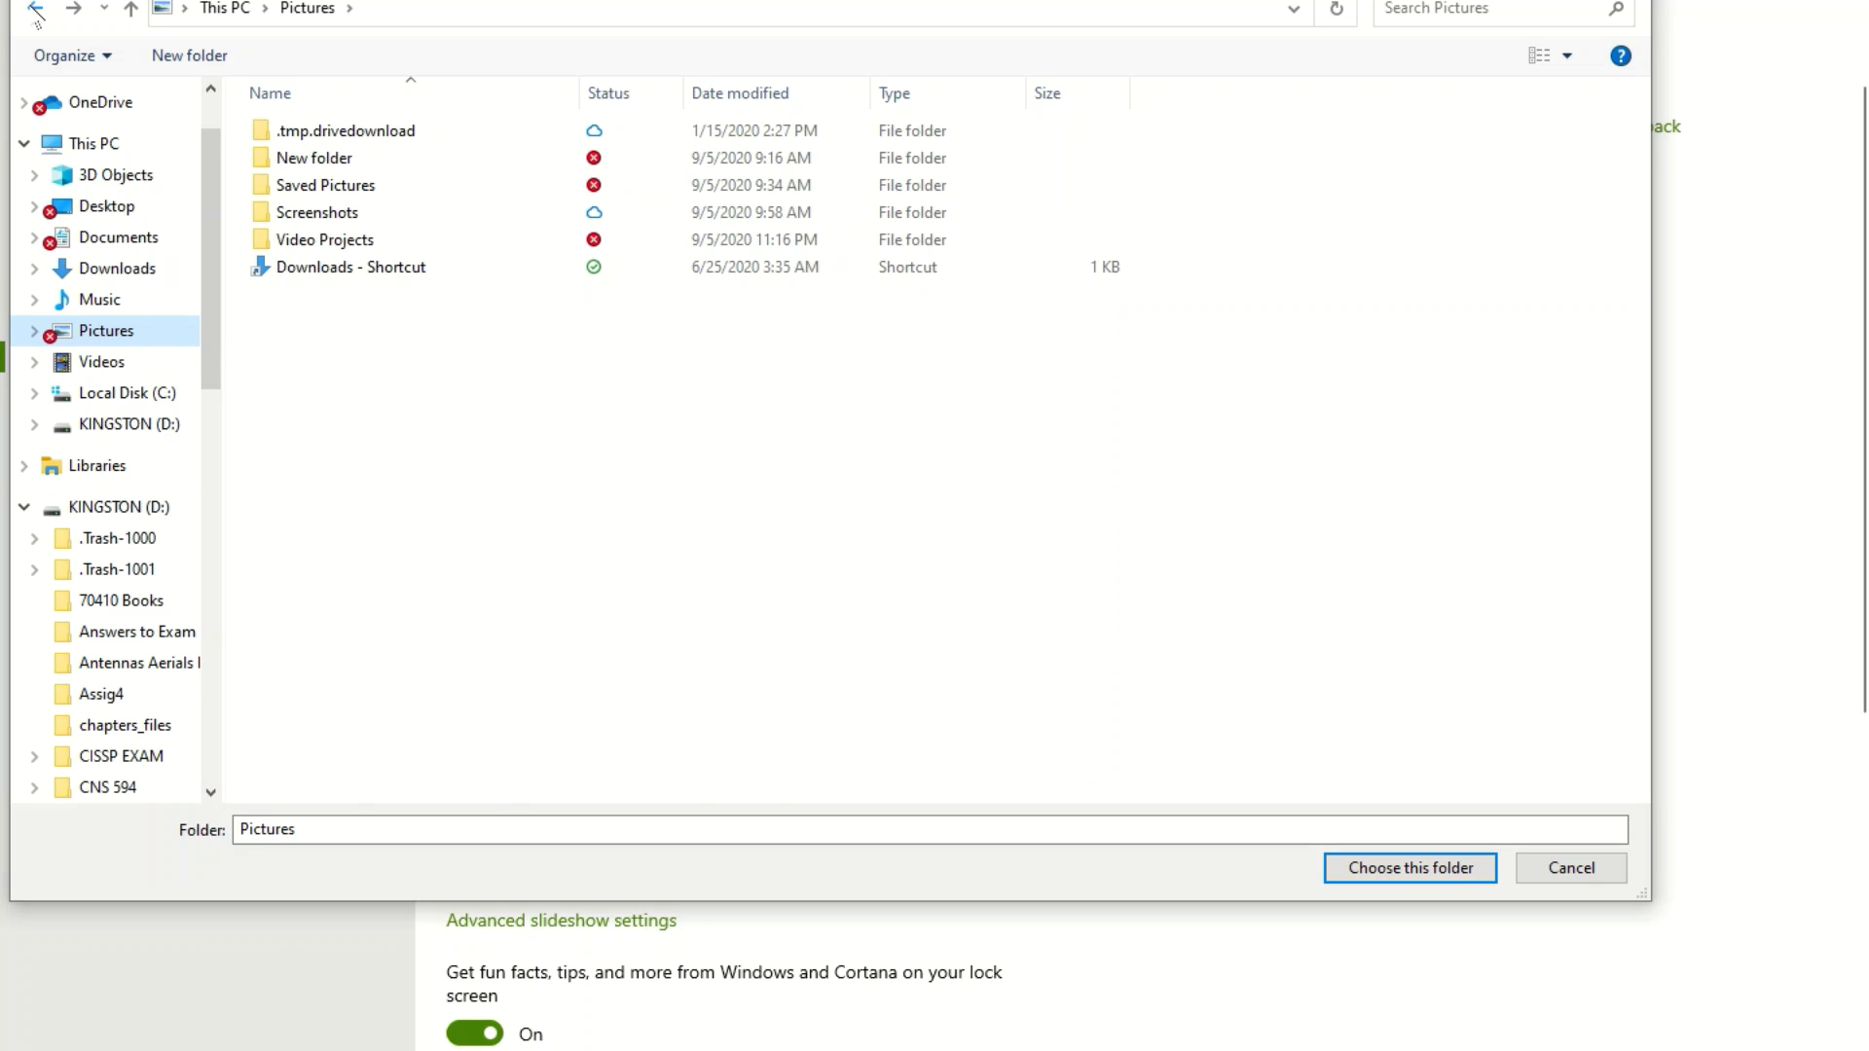
left_click(35, 9)
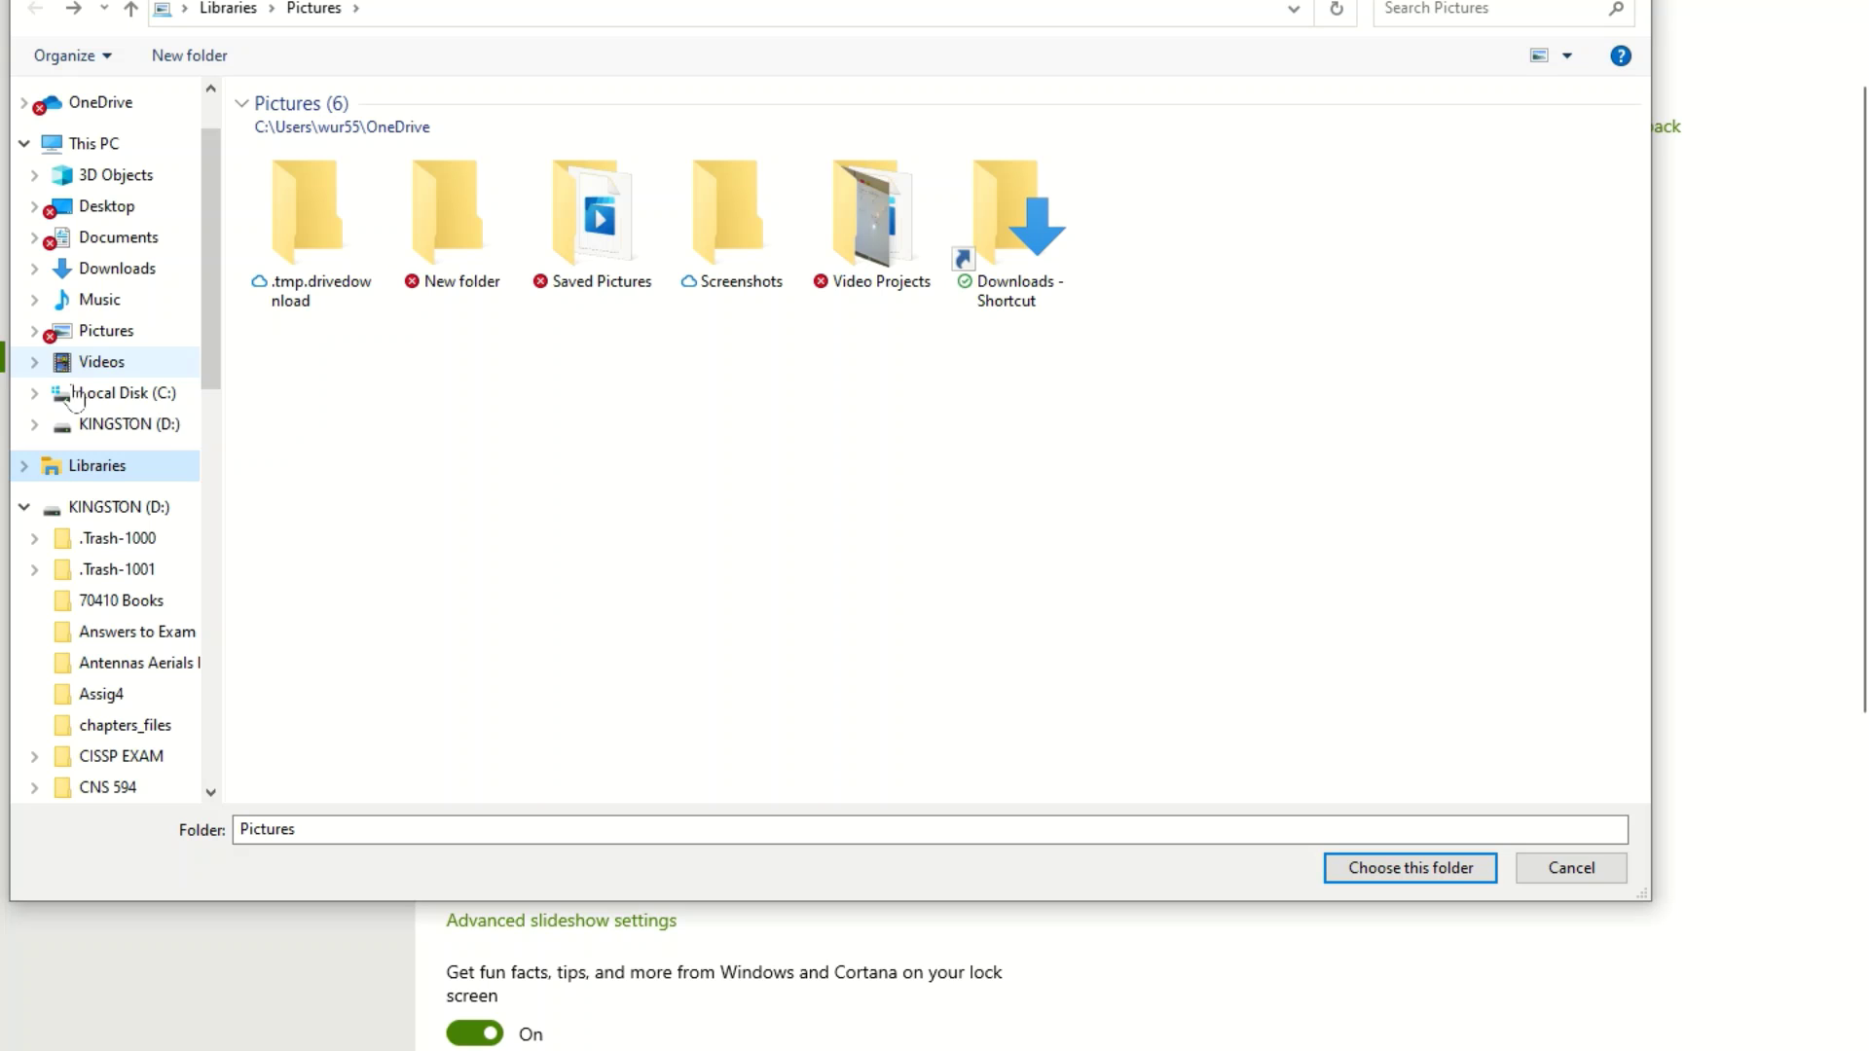
Step: Browse Pictures, Videos and Desktop, then cancel the picker without adding a folder
left_click(117, 336)
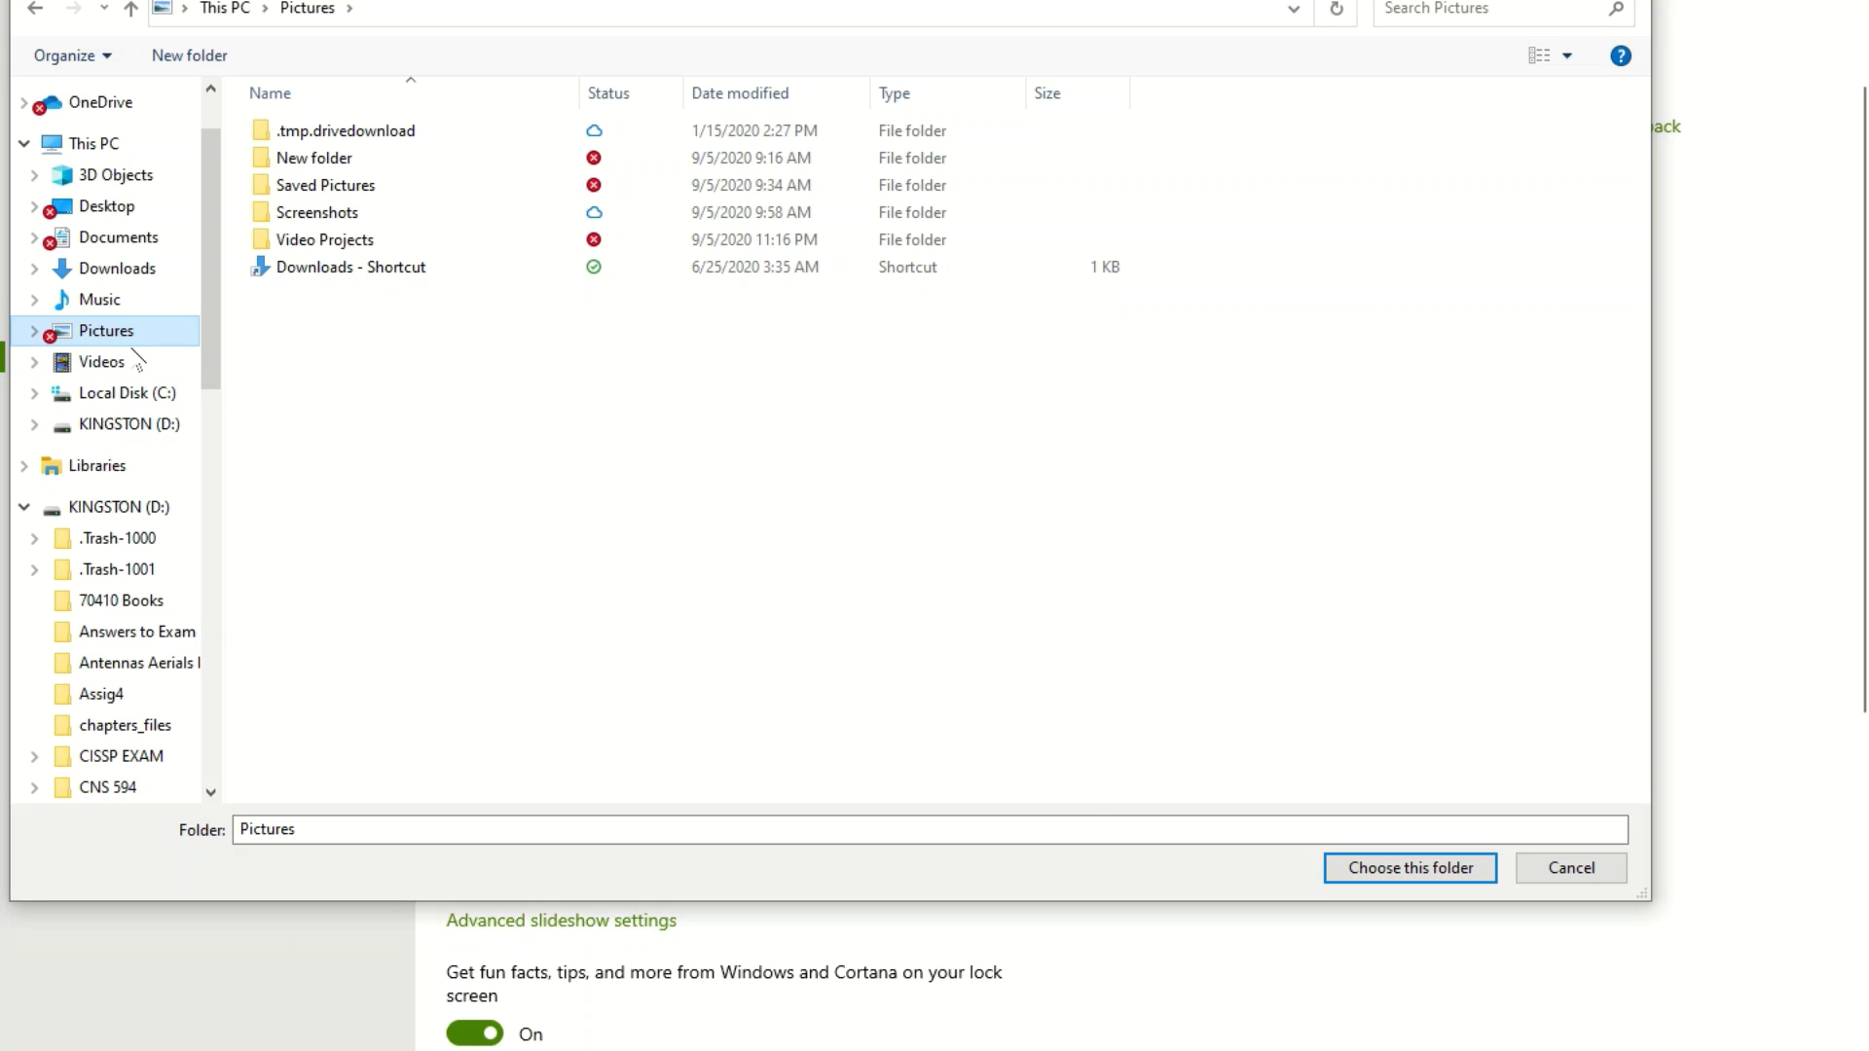
left_click(124, 371)
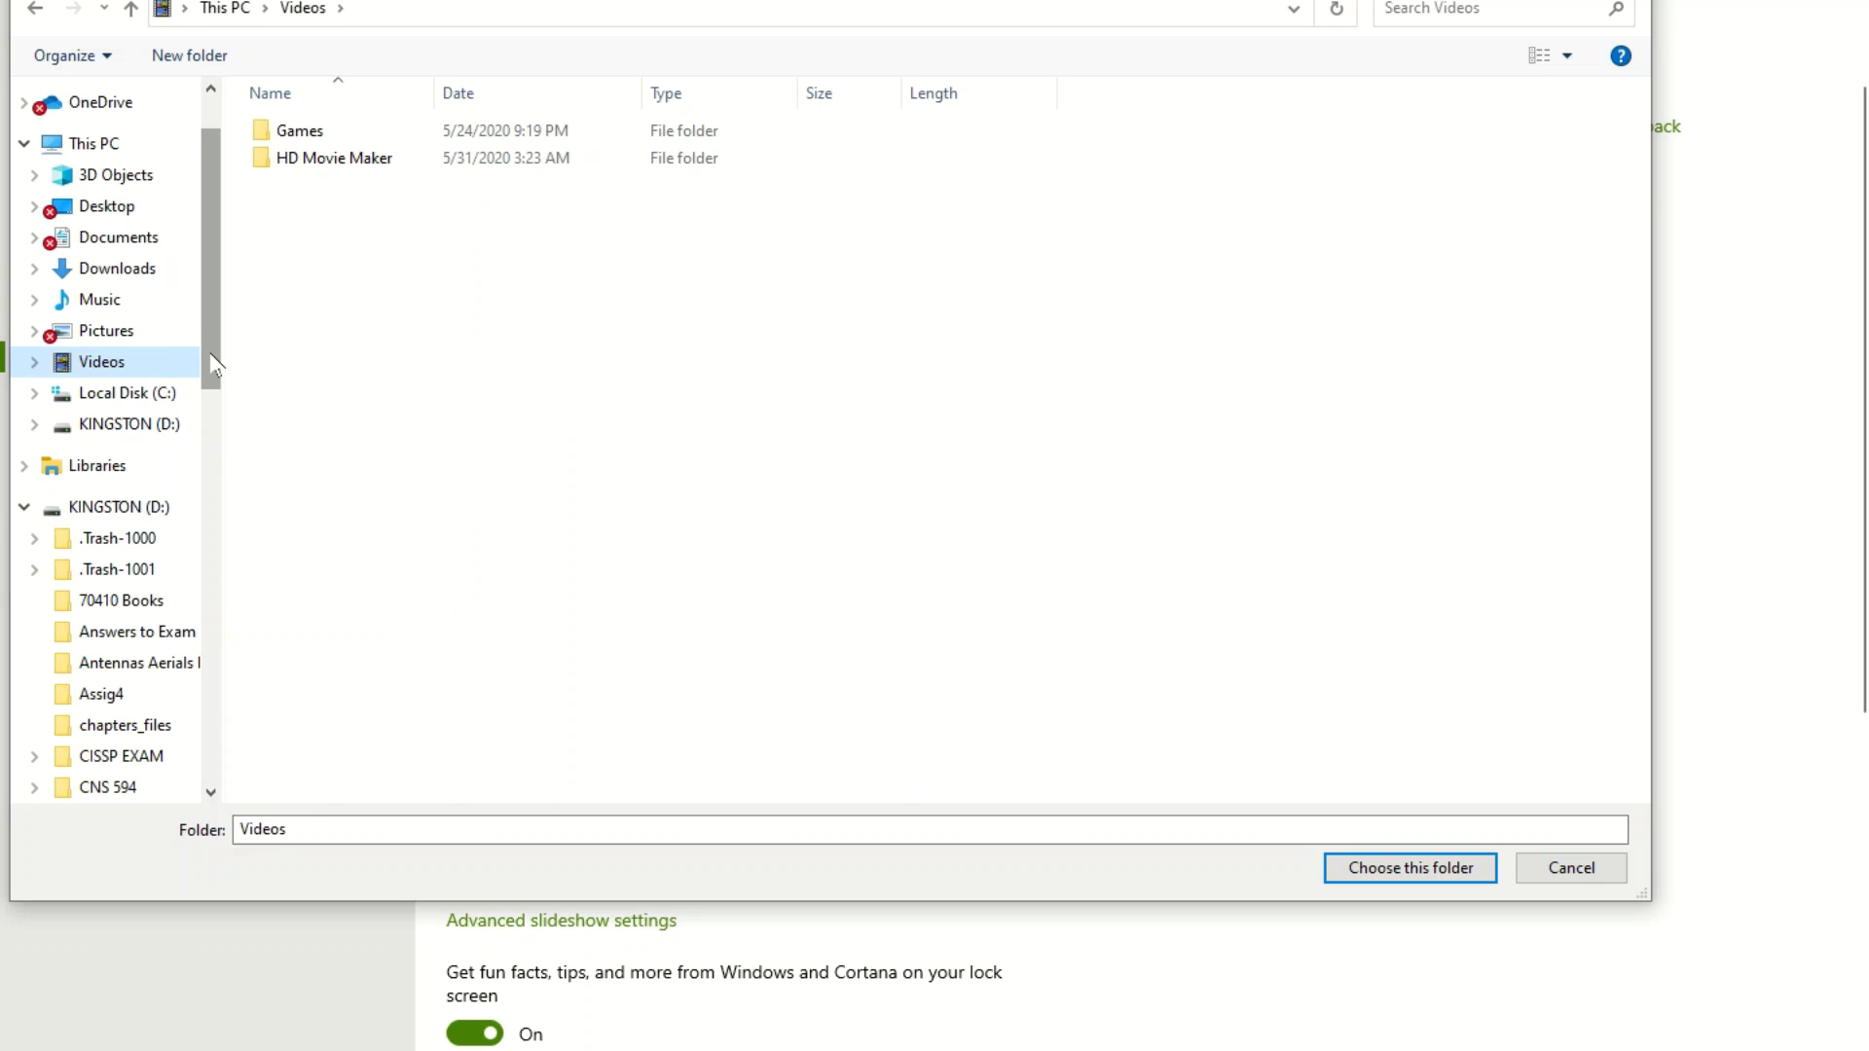
left_click_drag(209, 363, 218, 386)
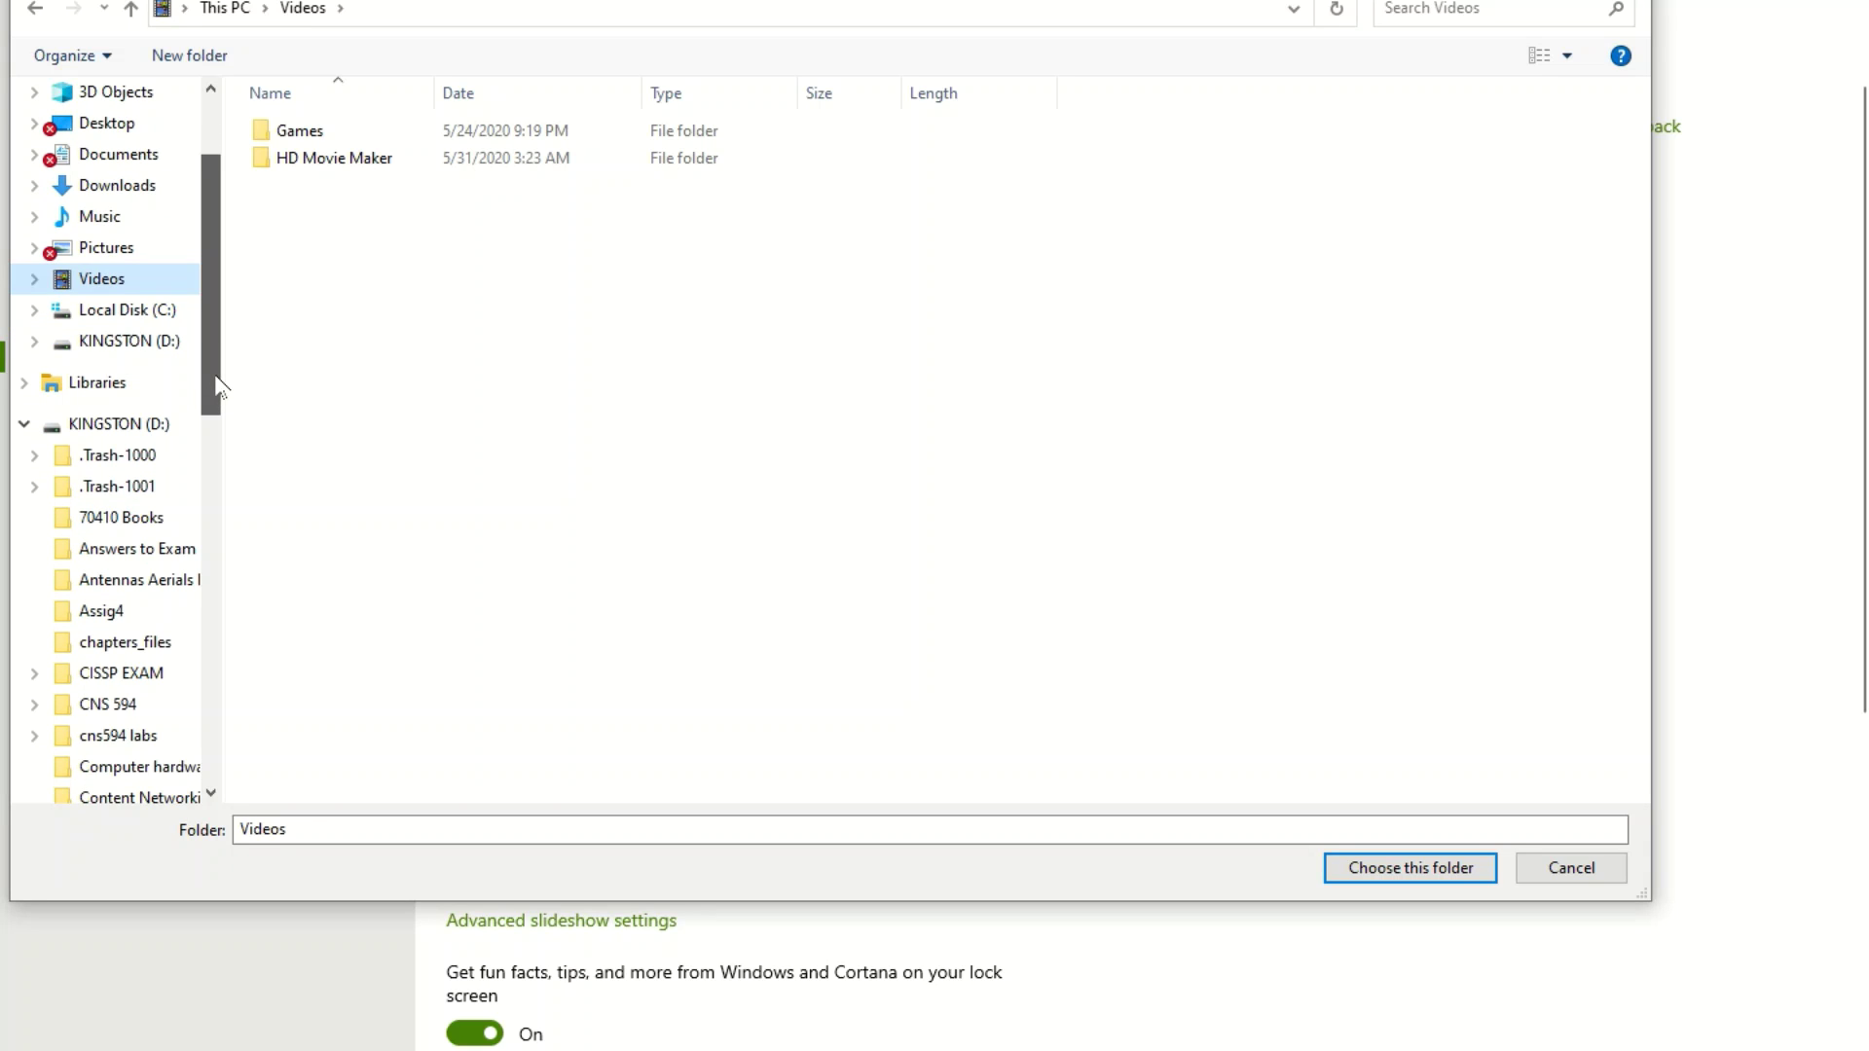
left_click(109, 251)
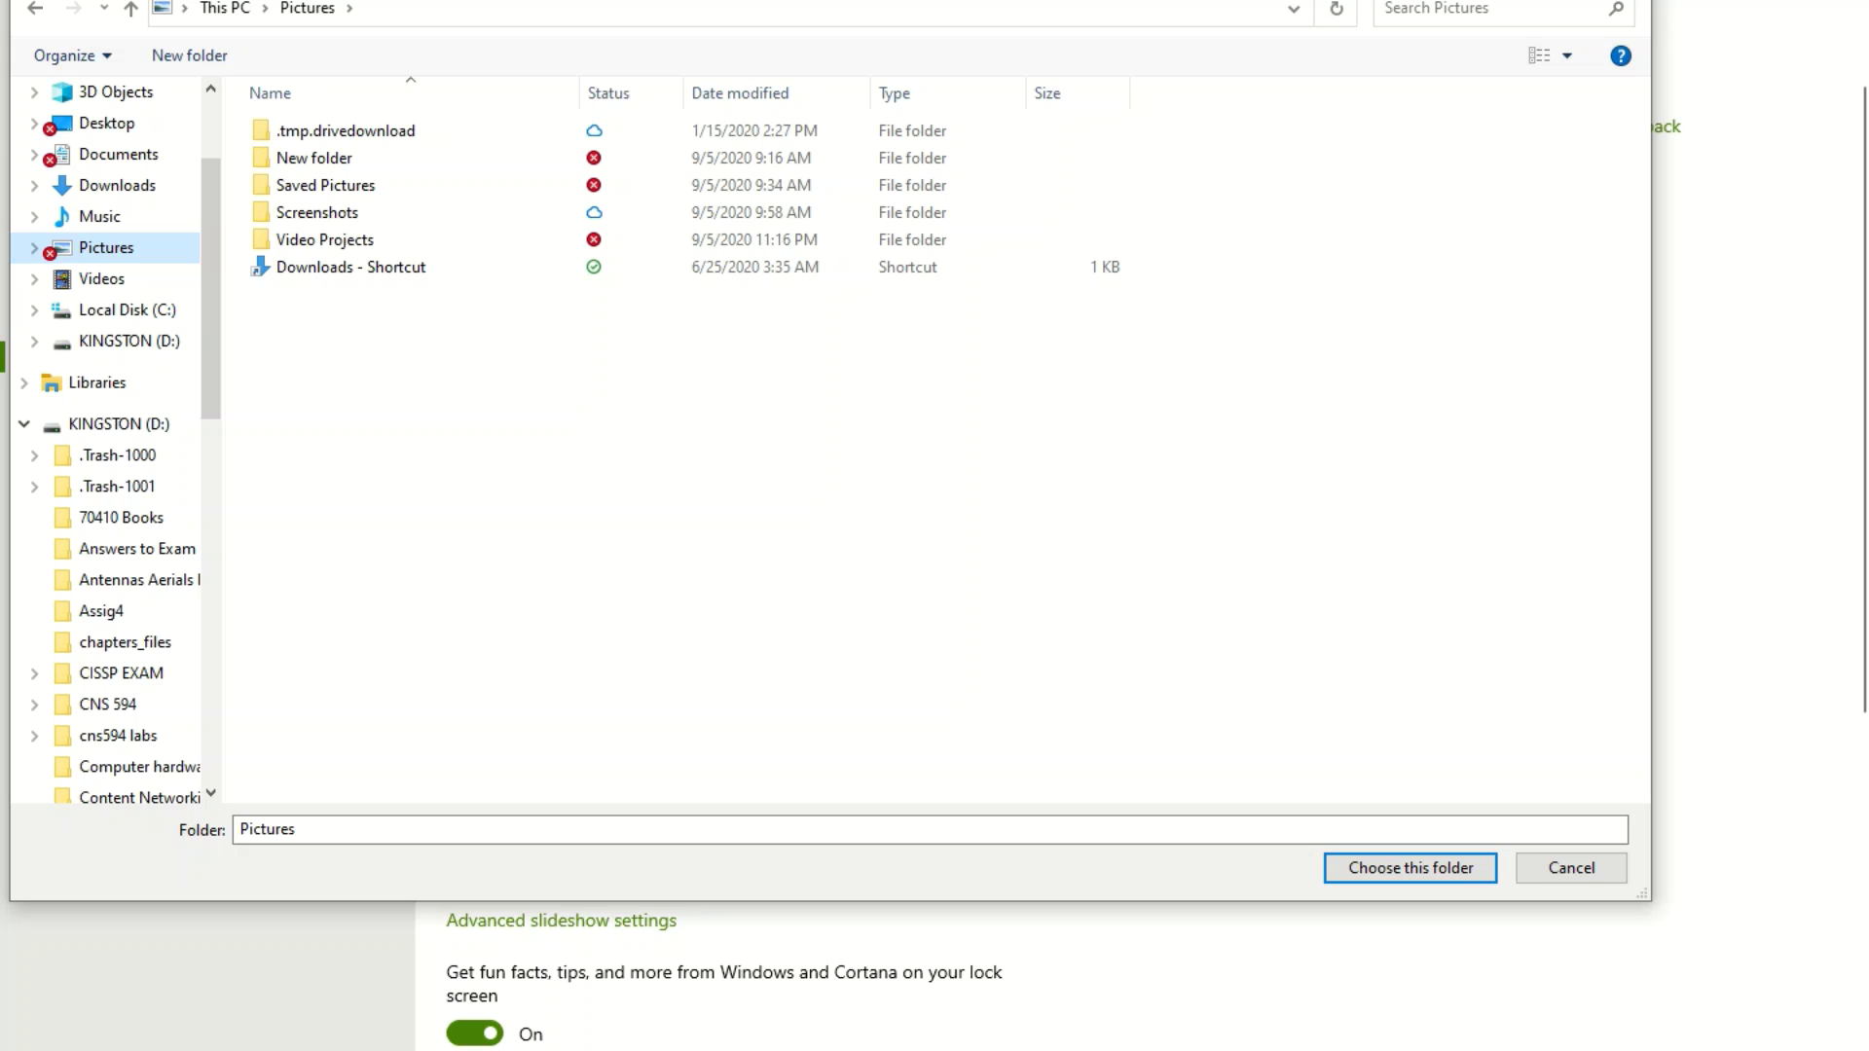
left_click(127, 126)
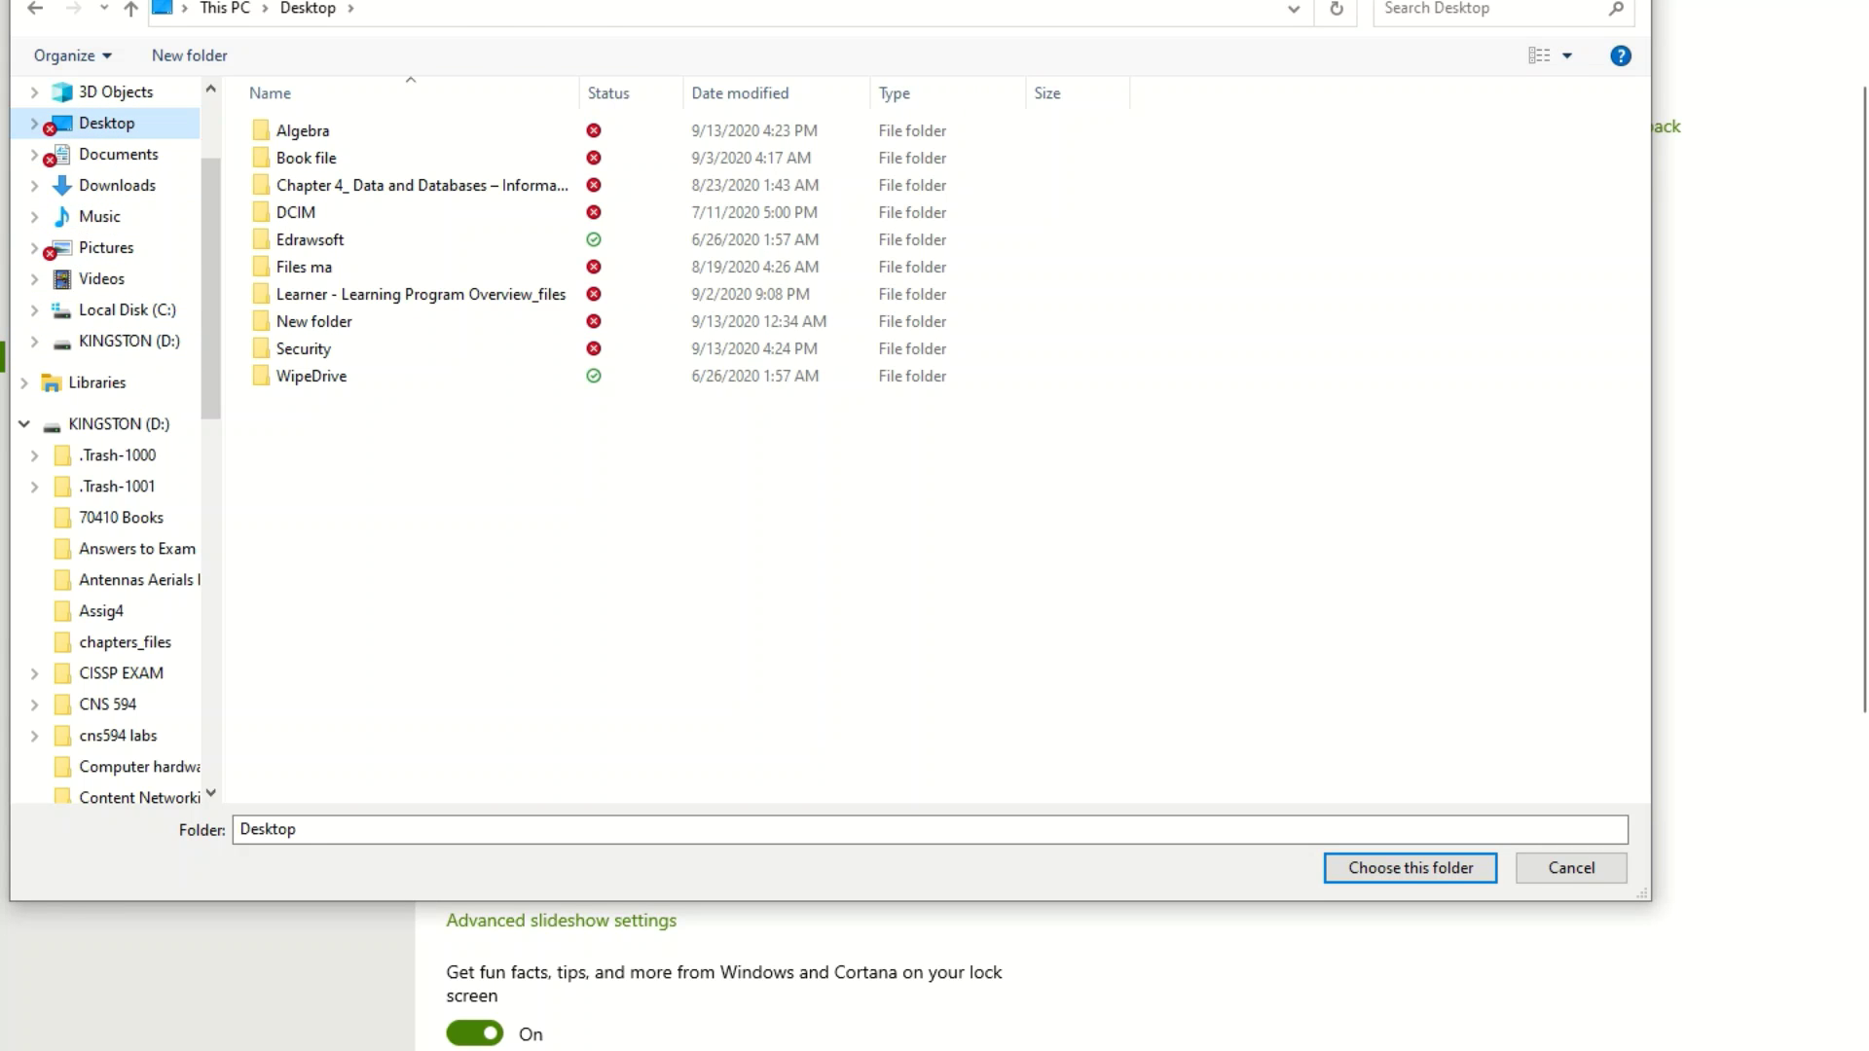
key("Escape")
Step: Change the lock screen background from Slideshow to Windows spotlight
scroll(1042, 701, "down", 5)
scroll(1044, 633, "up", 5)
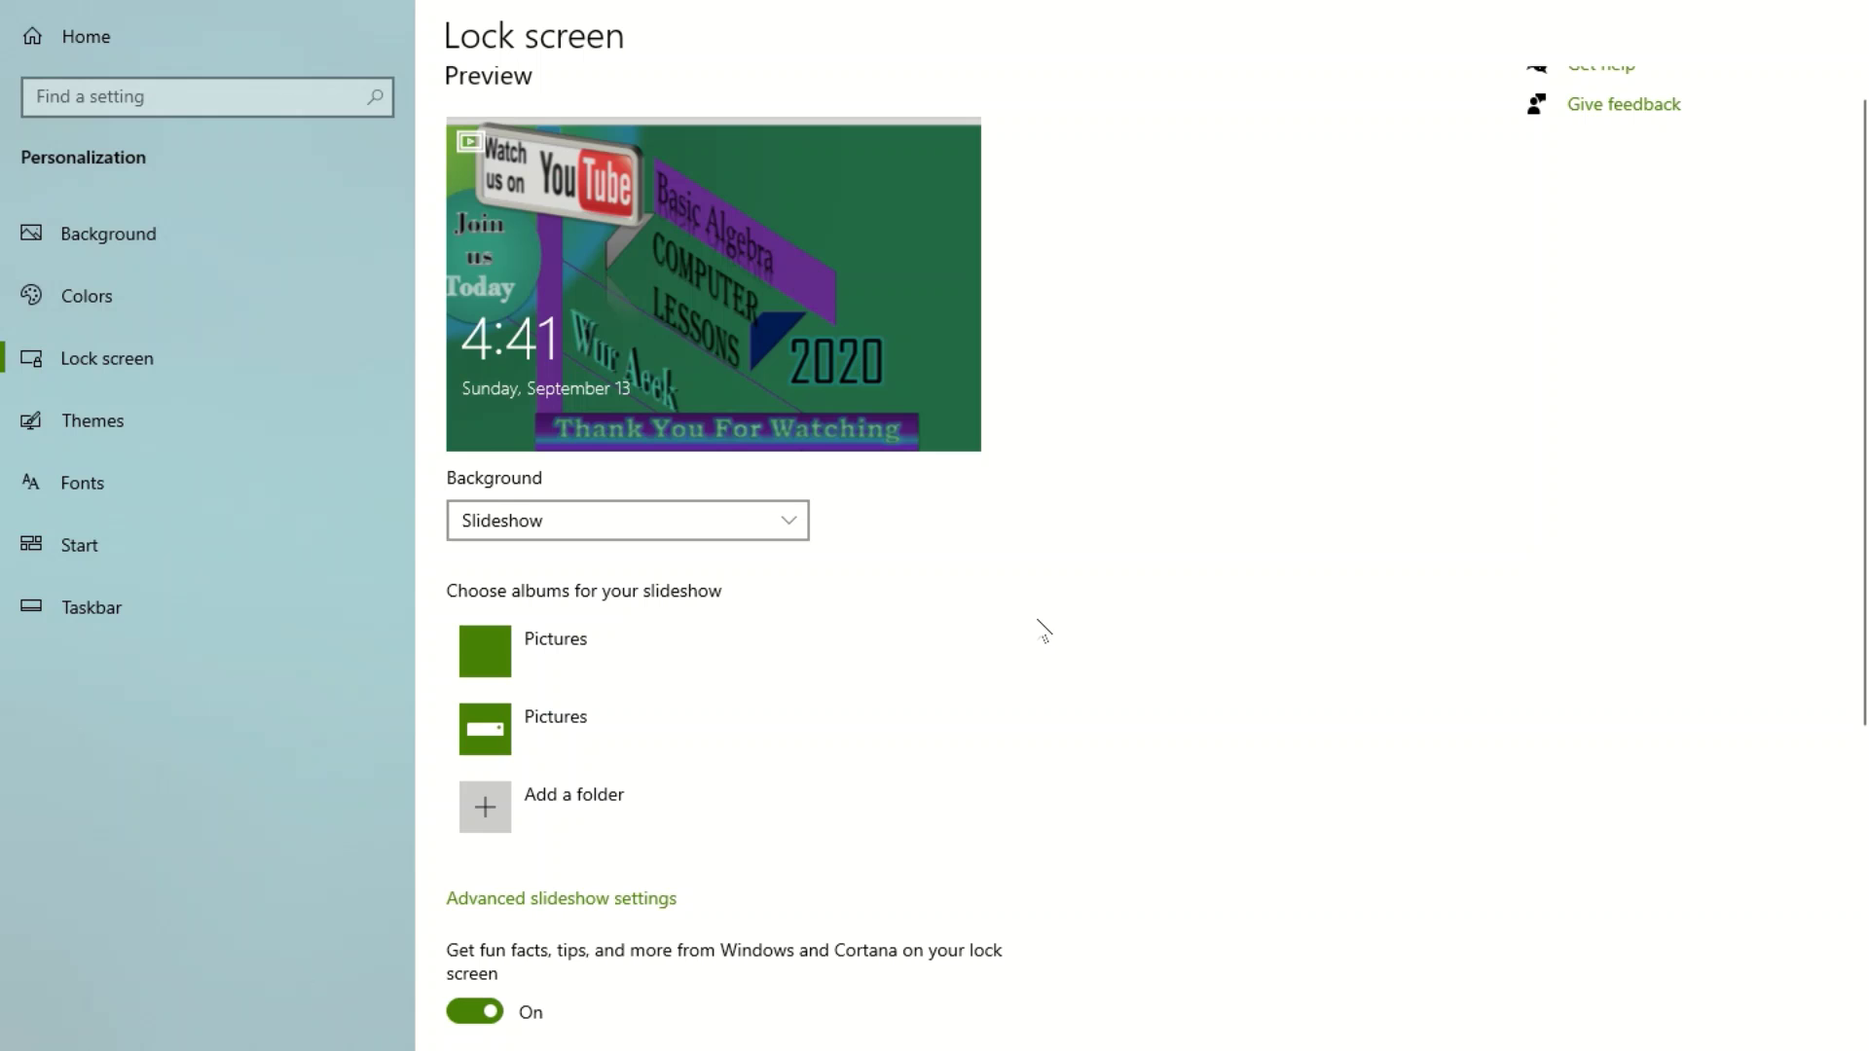
left_click(796, 535)
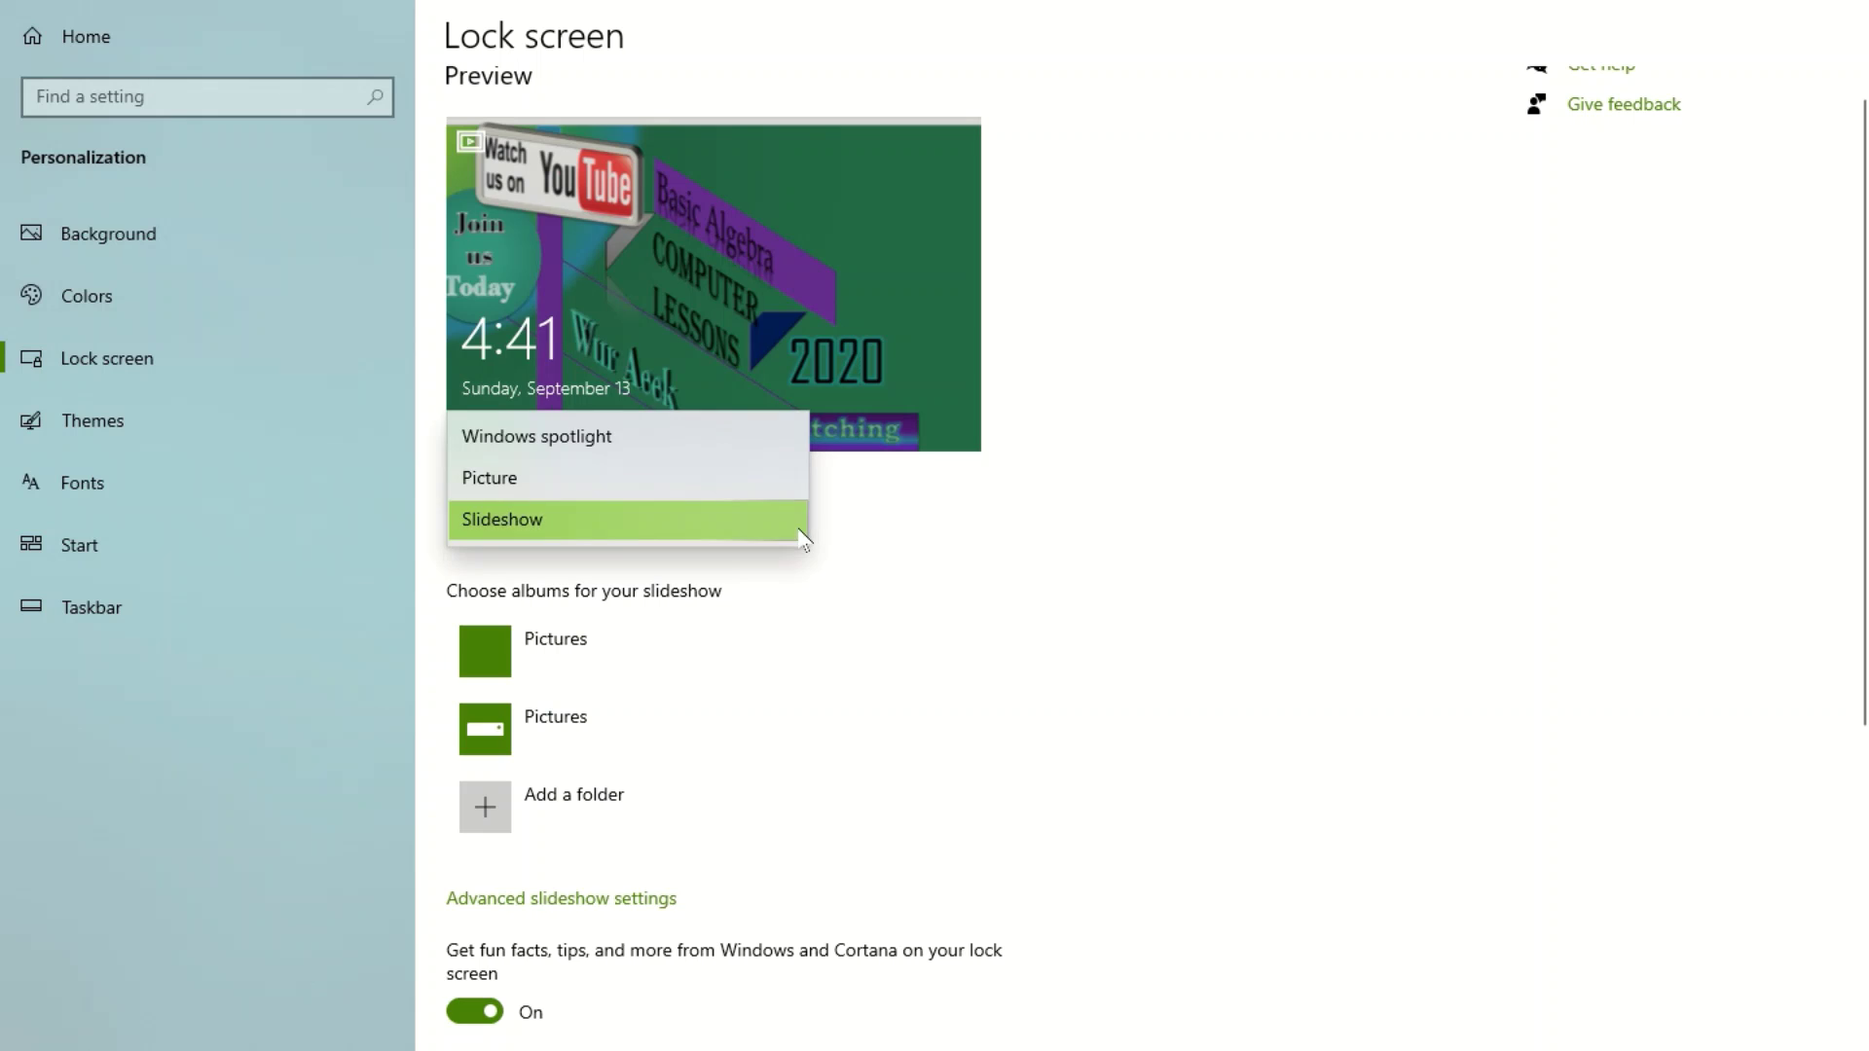
left_click(588, 446)
Step: Visit the Screen timeout (Power & sleep) settings and return to the Lock screen page
scroll(914, 742, "down", 2)
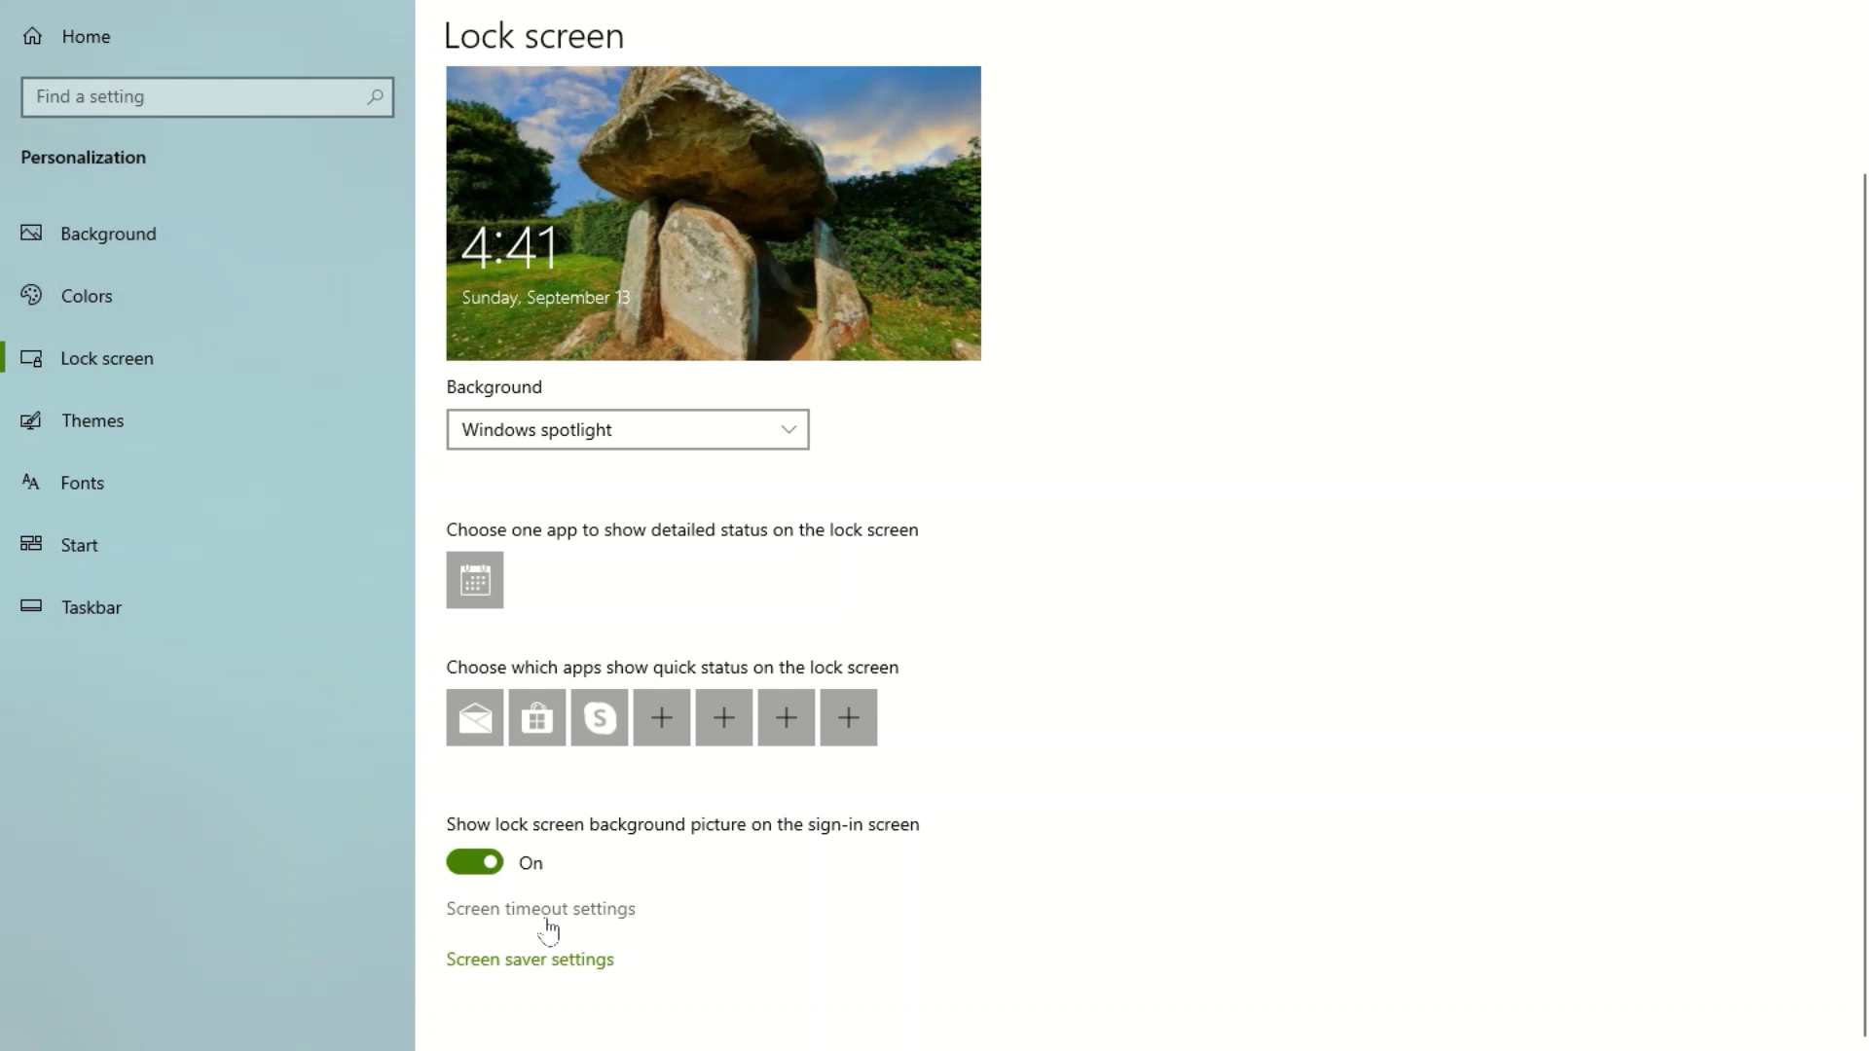
left_click(596, 913)
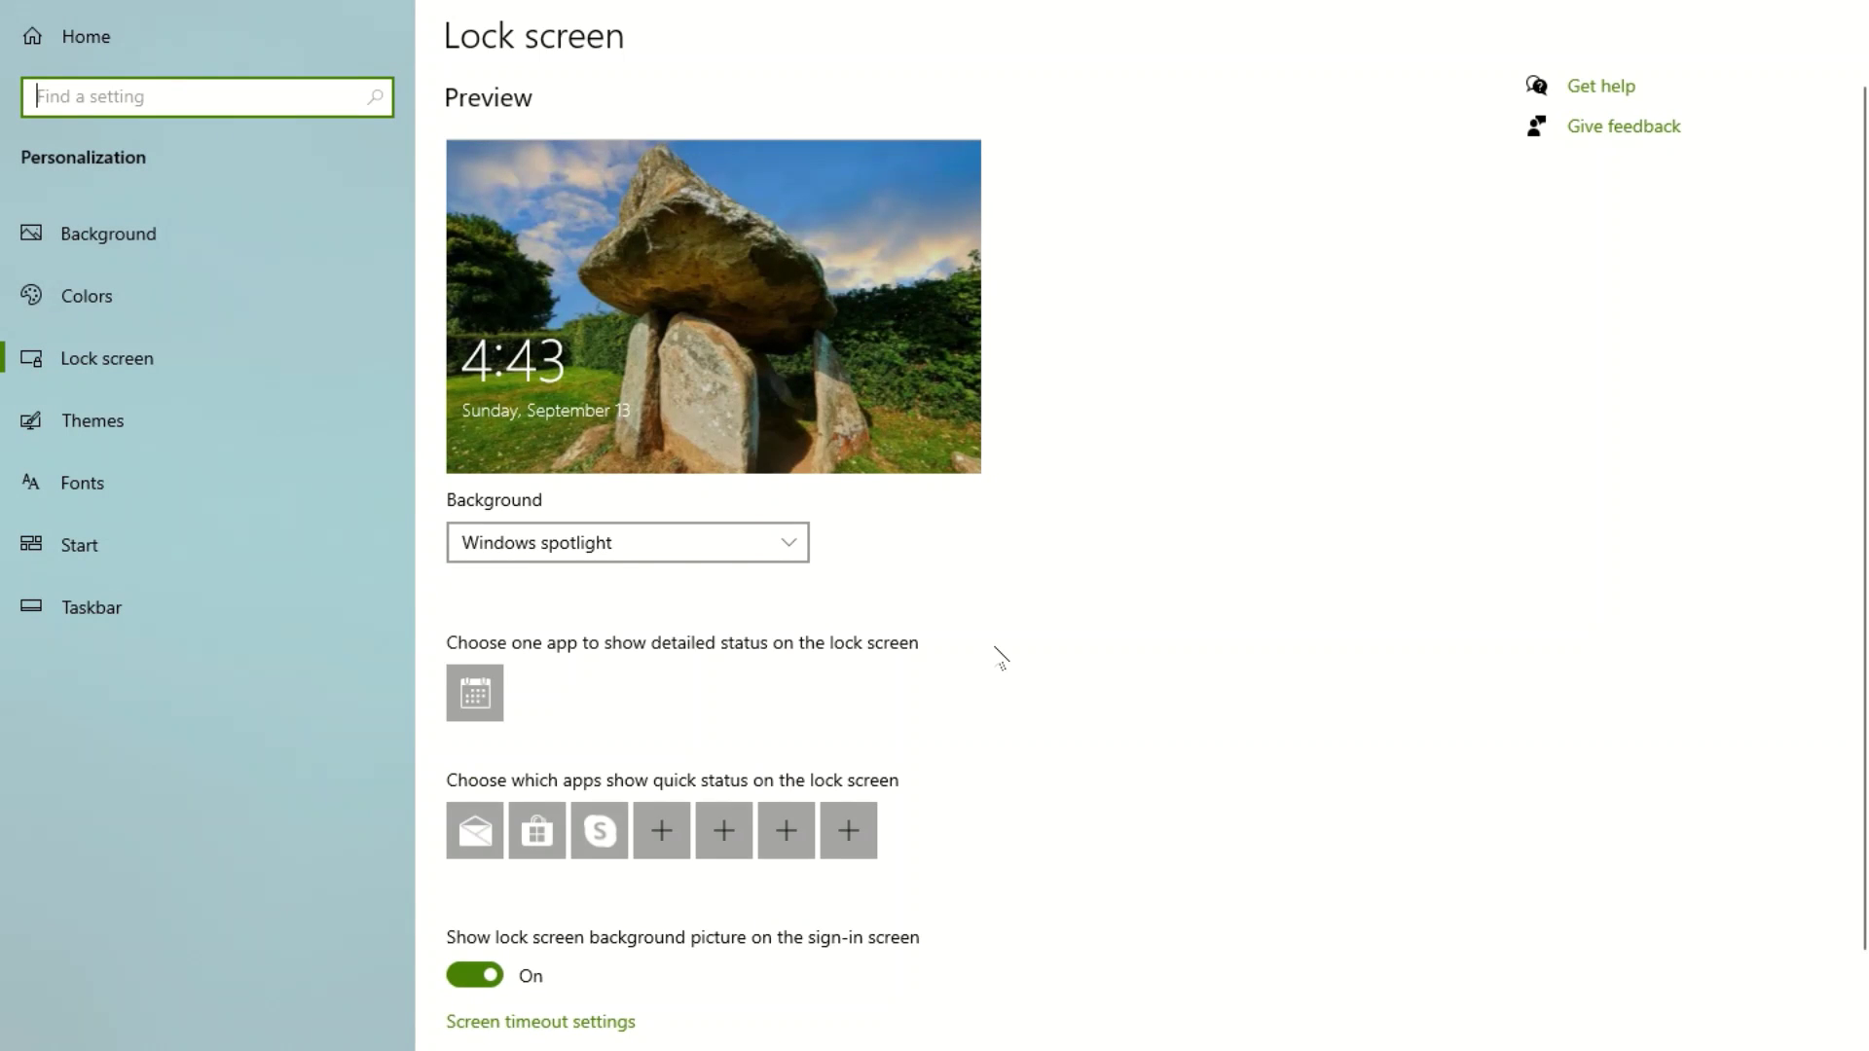
scroll(1007, 658, "down", 1)
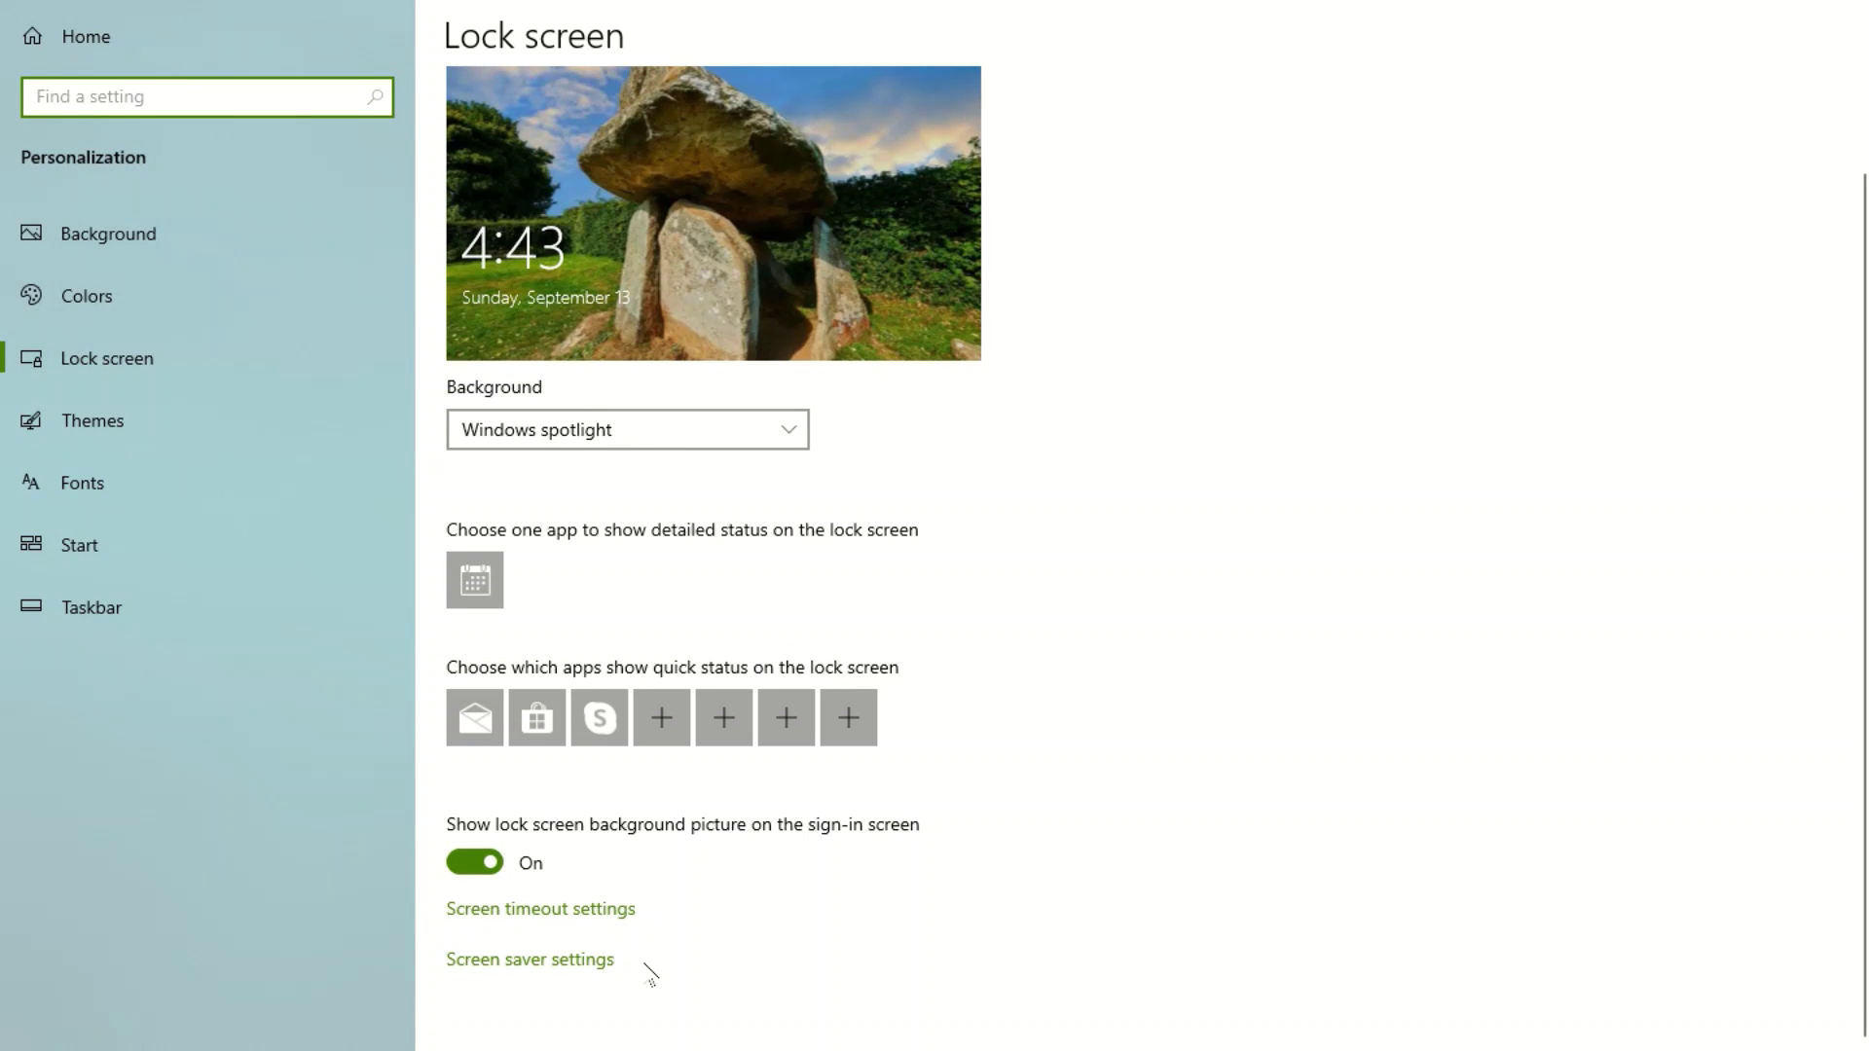
Step: Open Screen Saver Settings, move the dialog aside, and choose Mystify as the screen saver
left_click(565, 962)
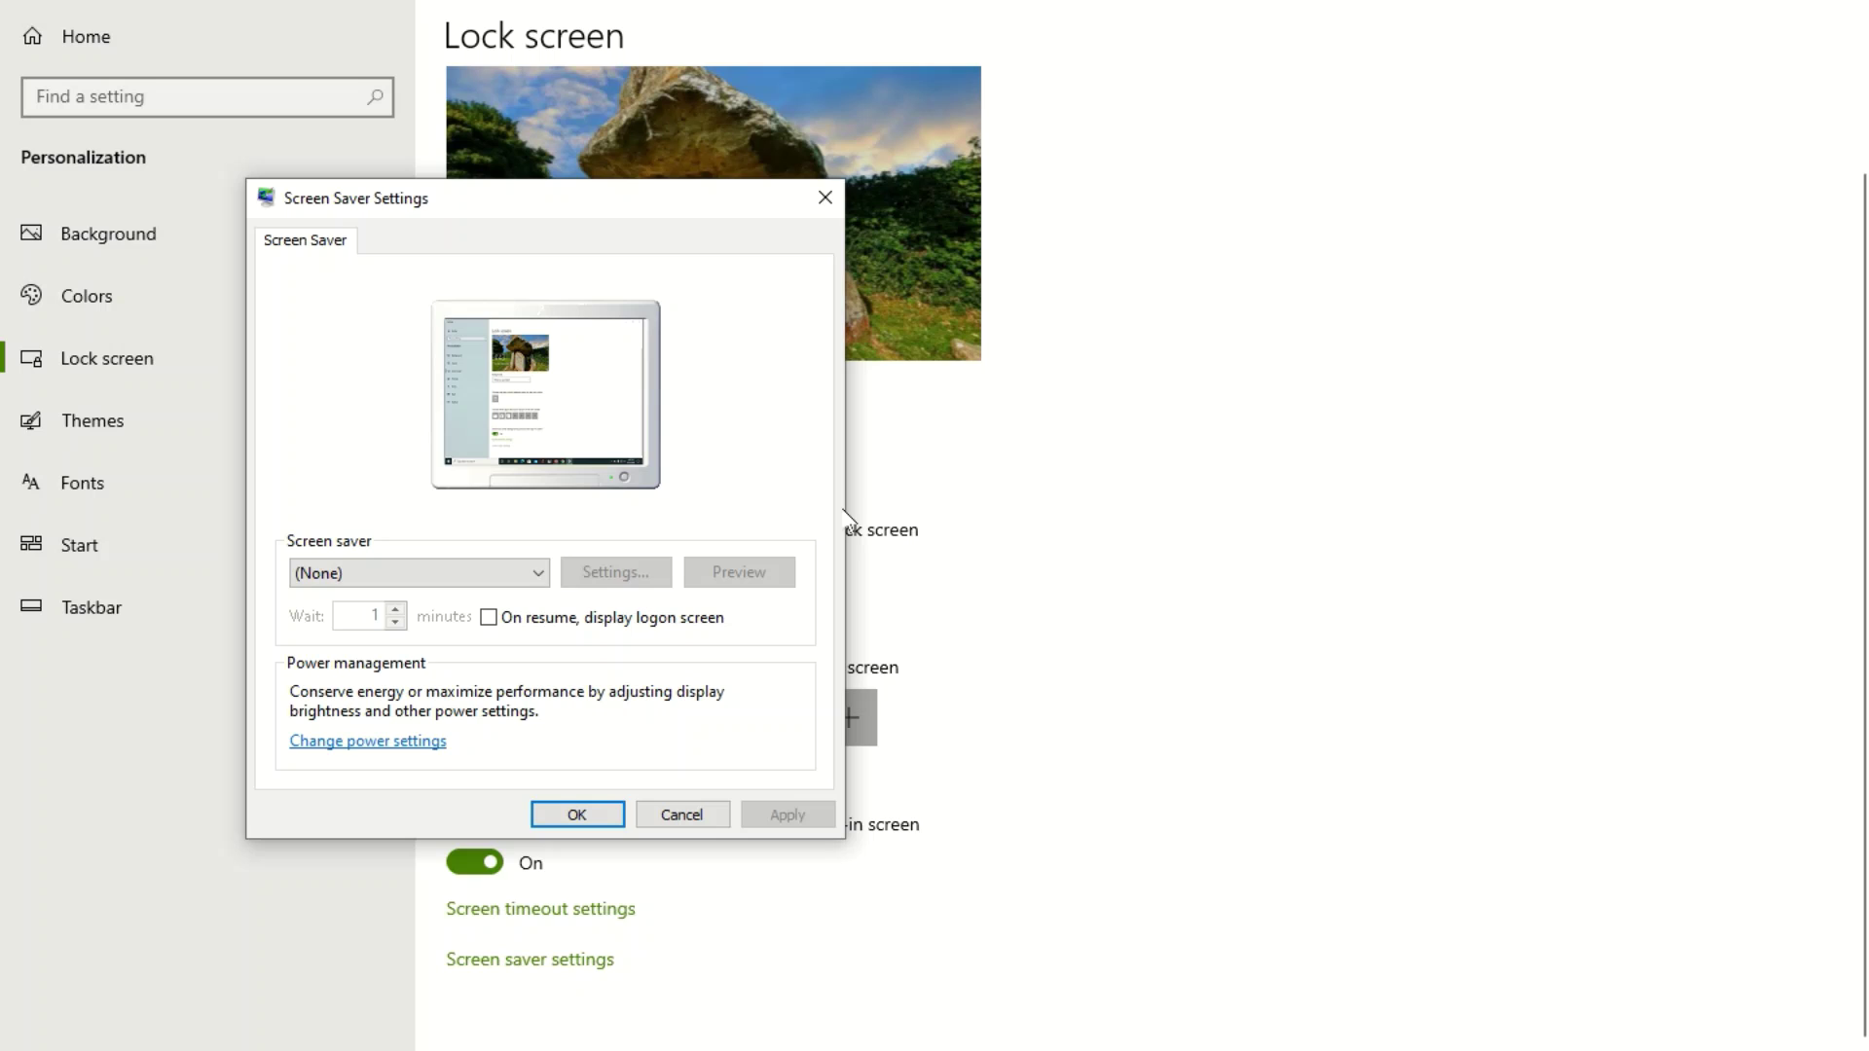
left_click_drag(653, 205, 1207, 209)
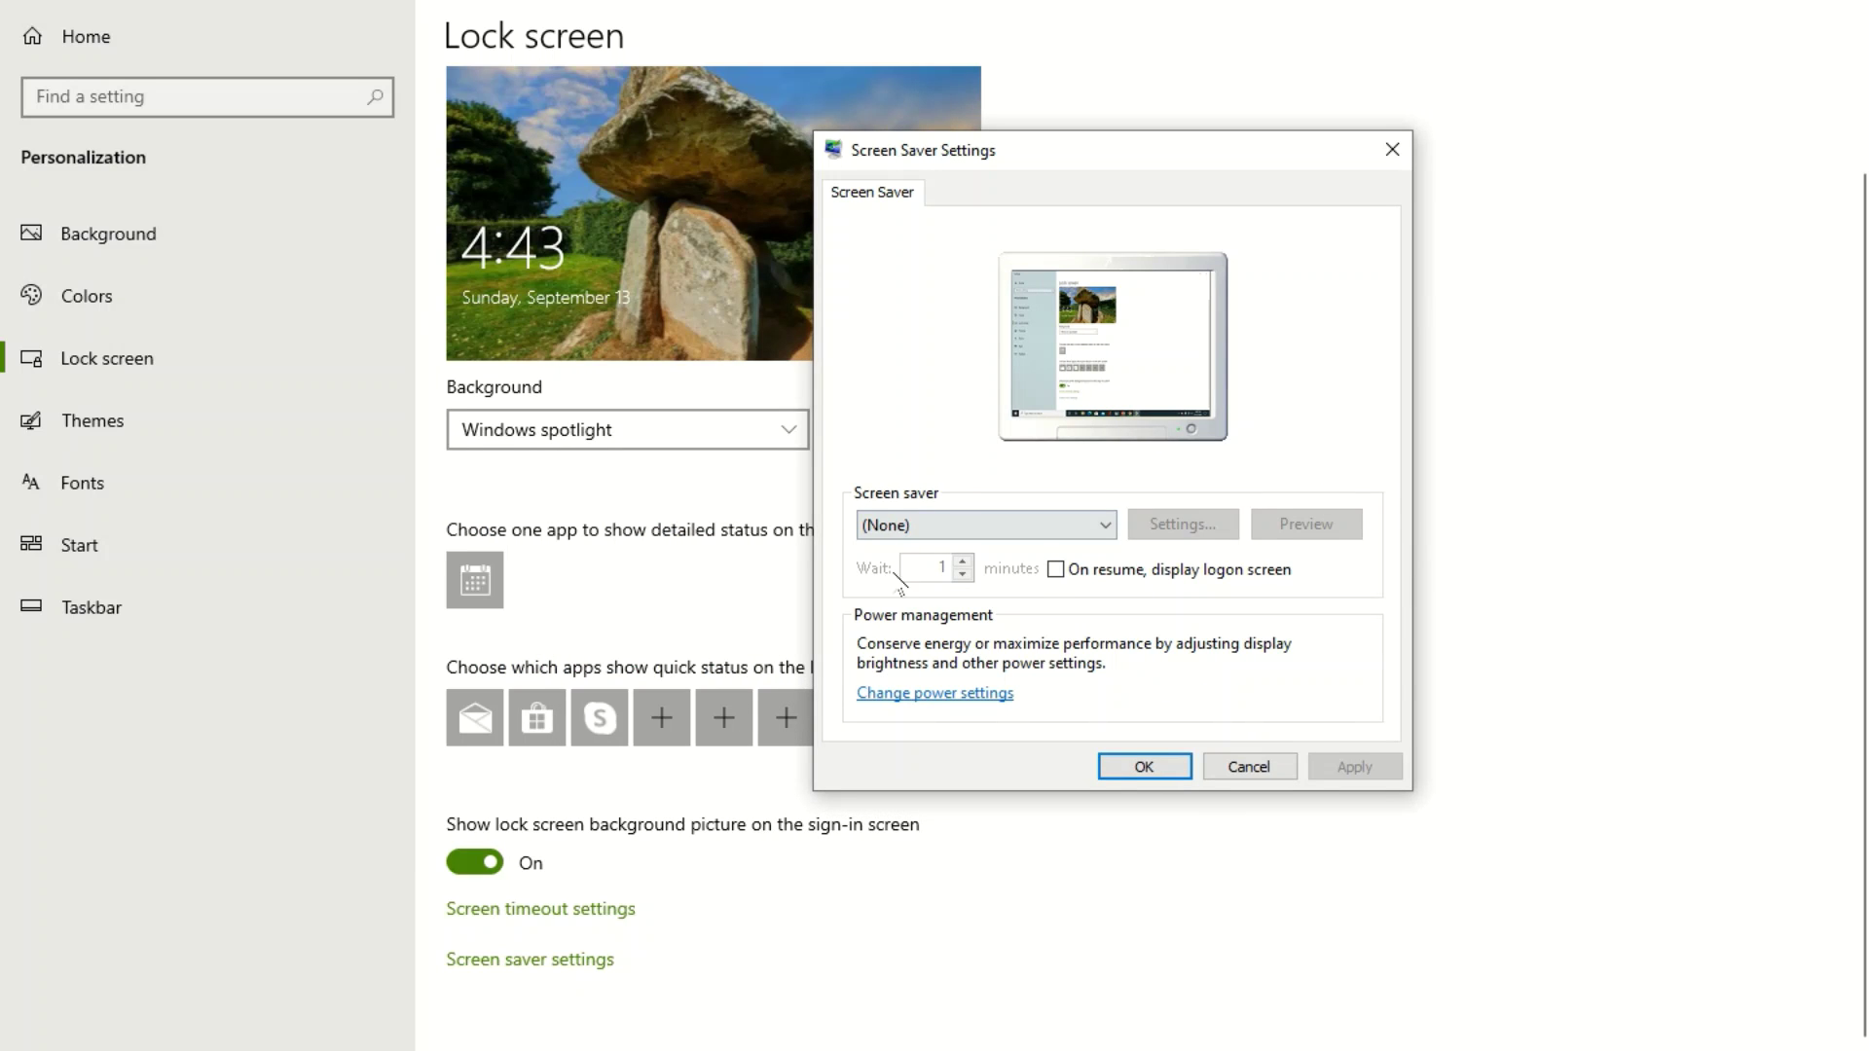
left_click(1107, 528)
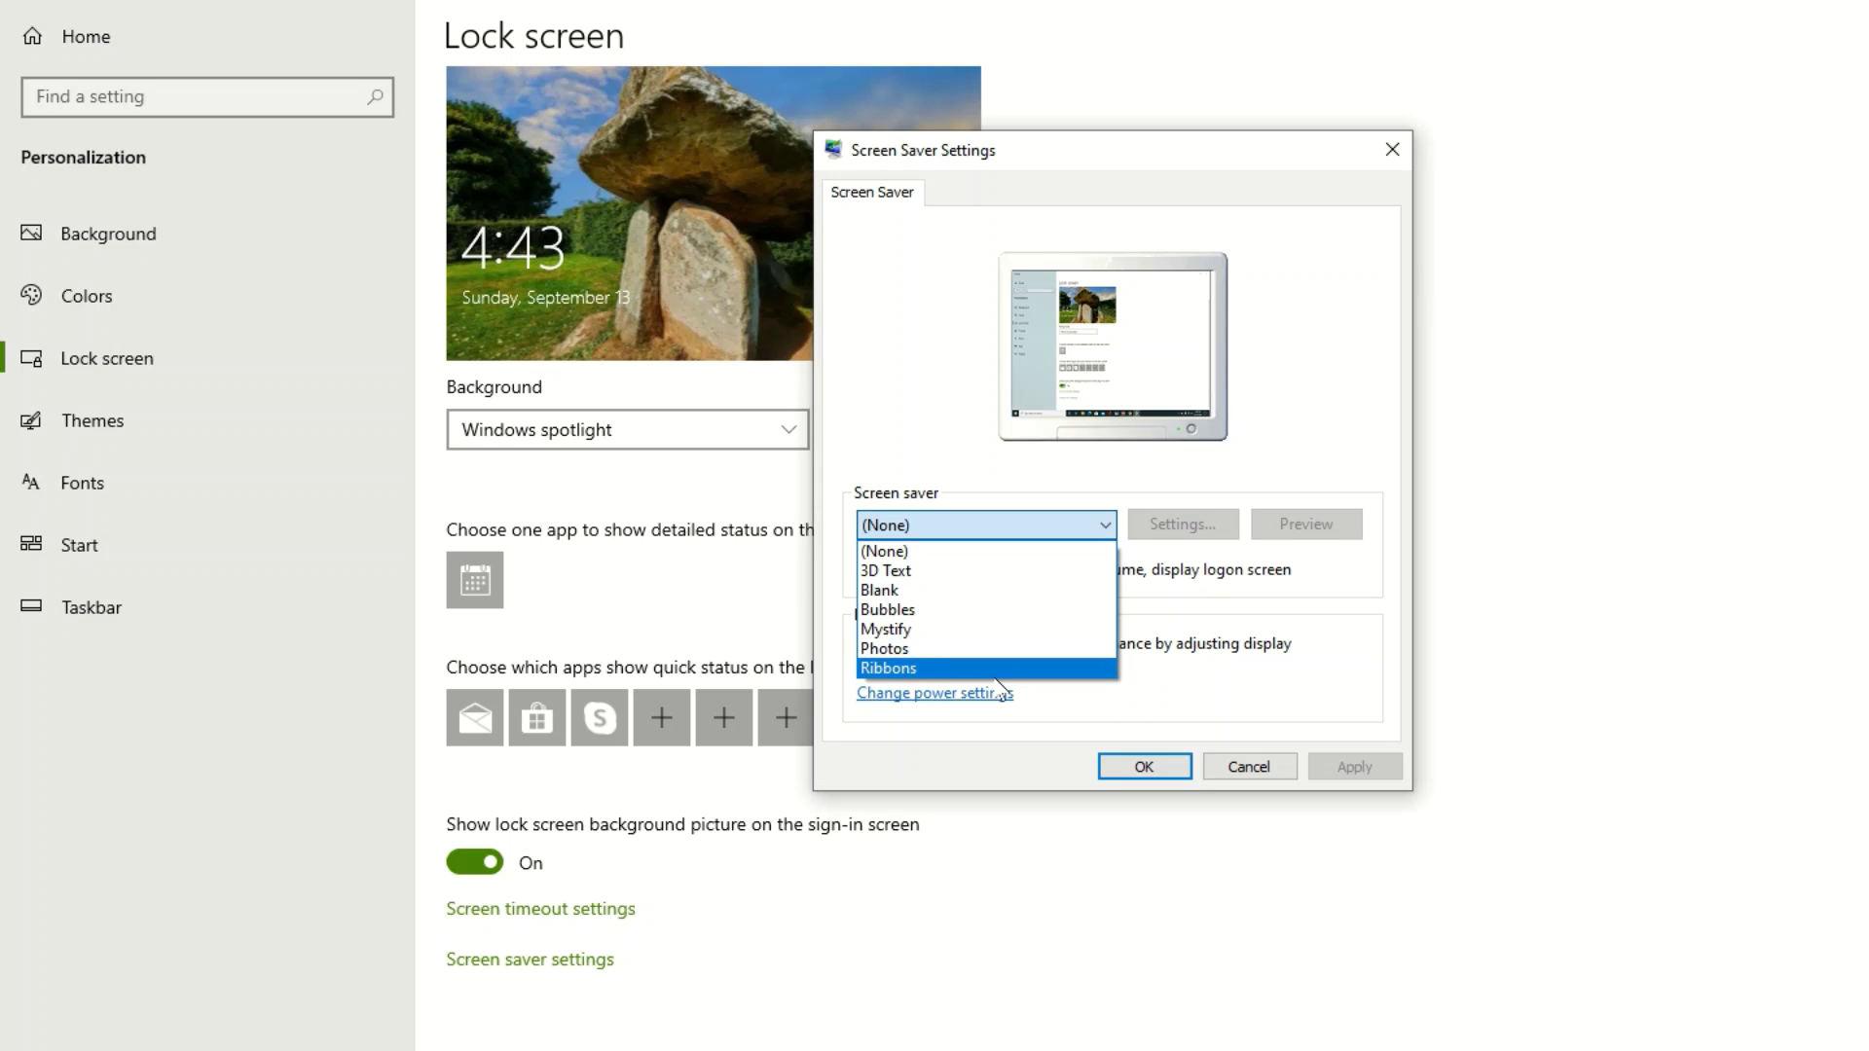
left_click(936, 631)
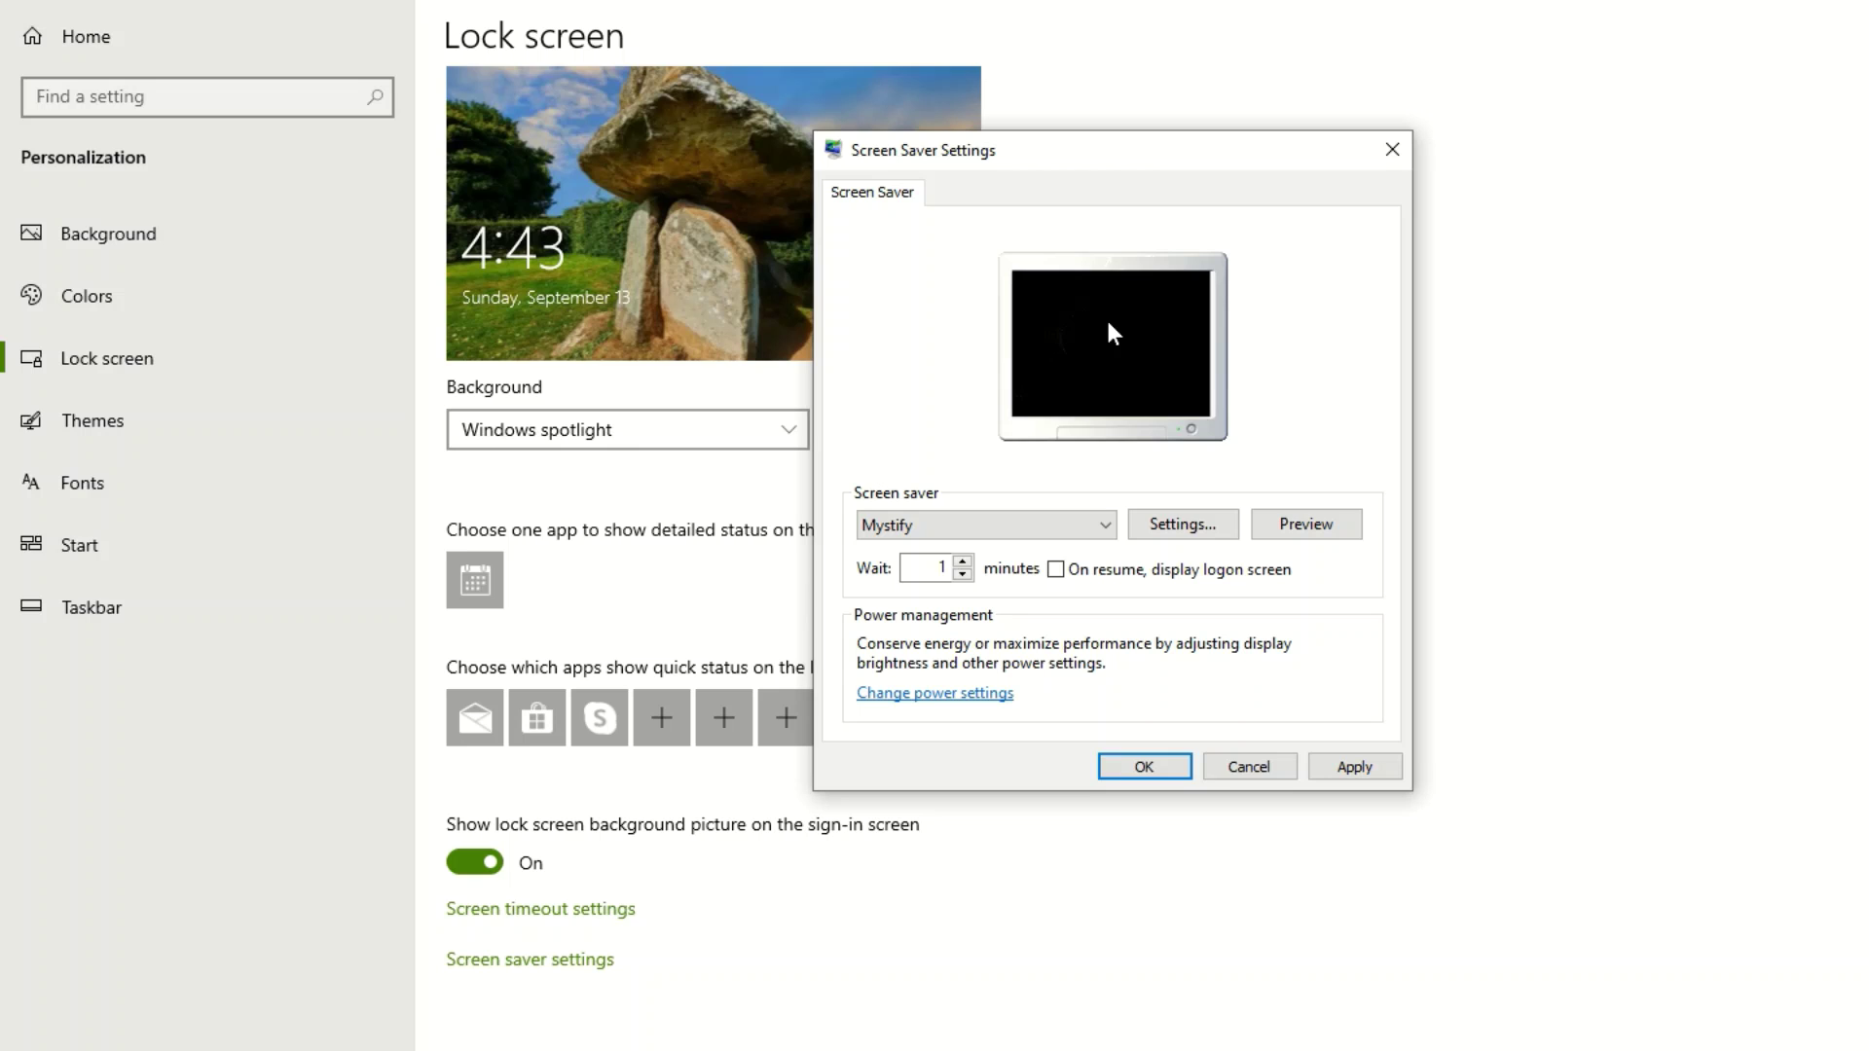
Step: Try Ribbons, nudge the wait to 2 and back to 1 minute, then choose 3D Text
left_click(1104, 531)
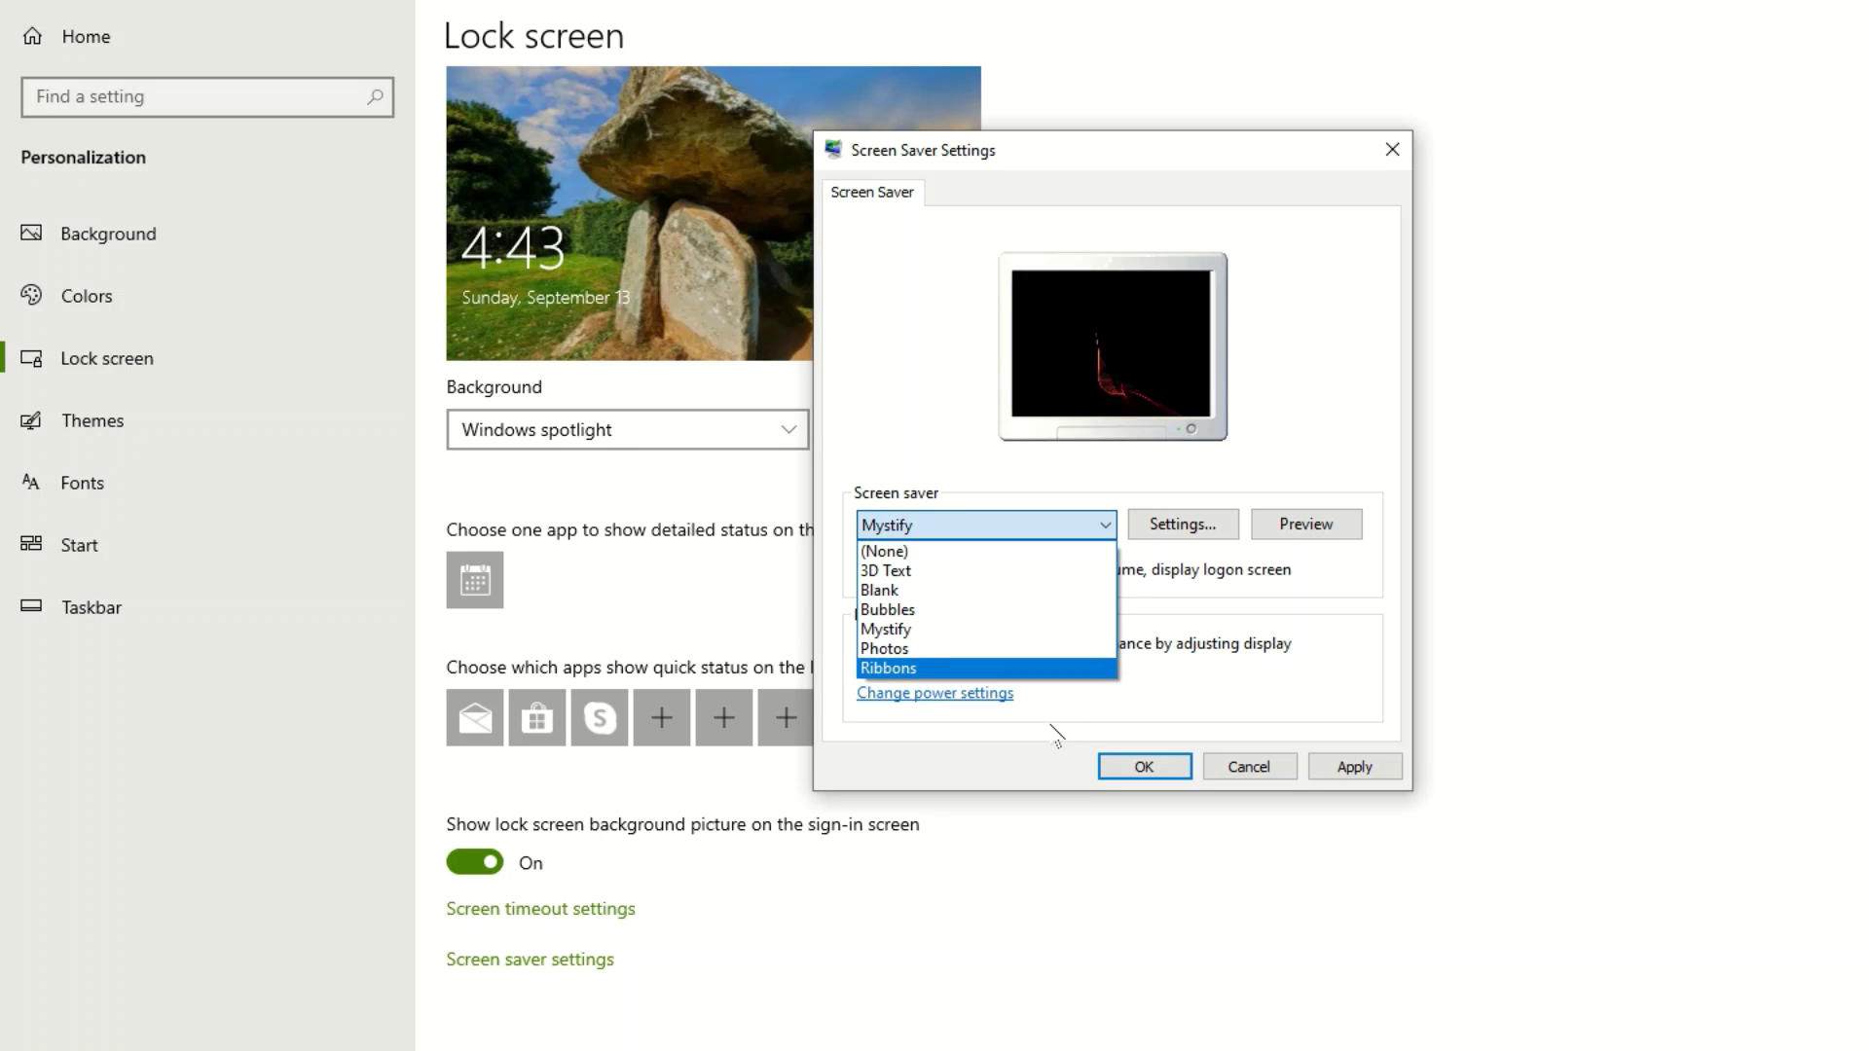
left_click(887, 668)
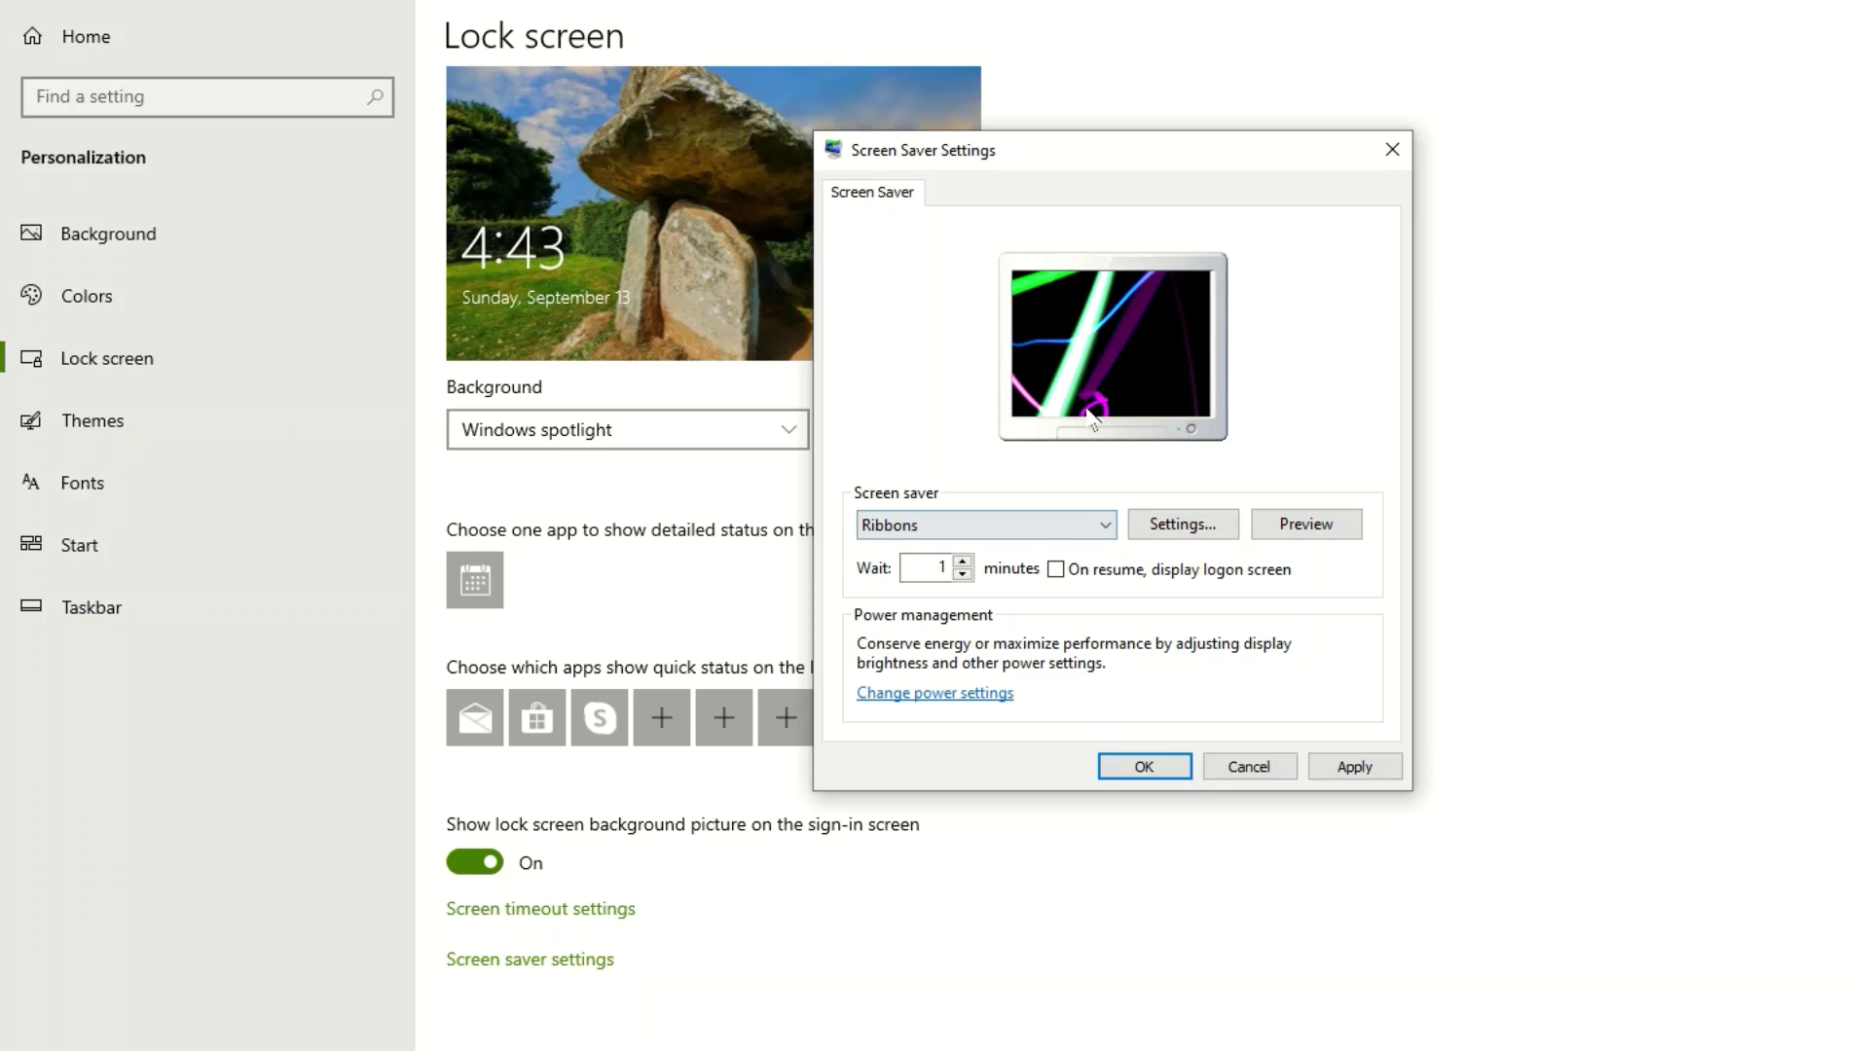
left_click(963, 573)
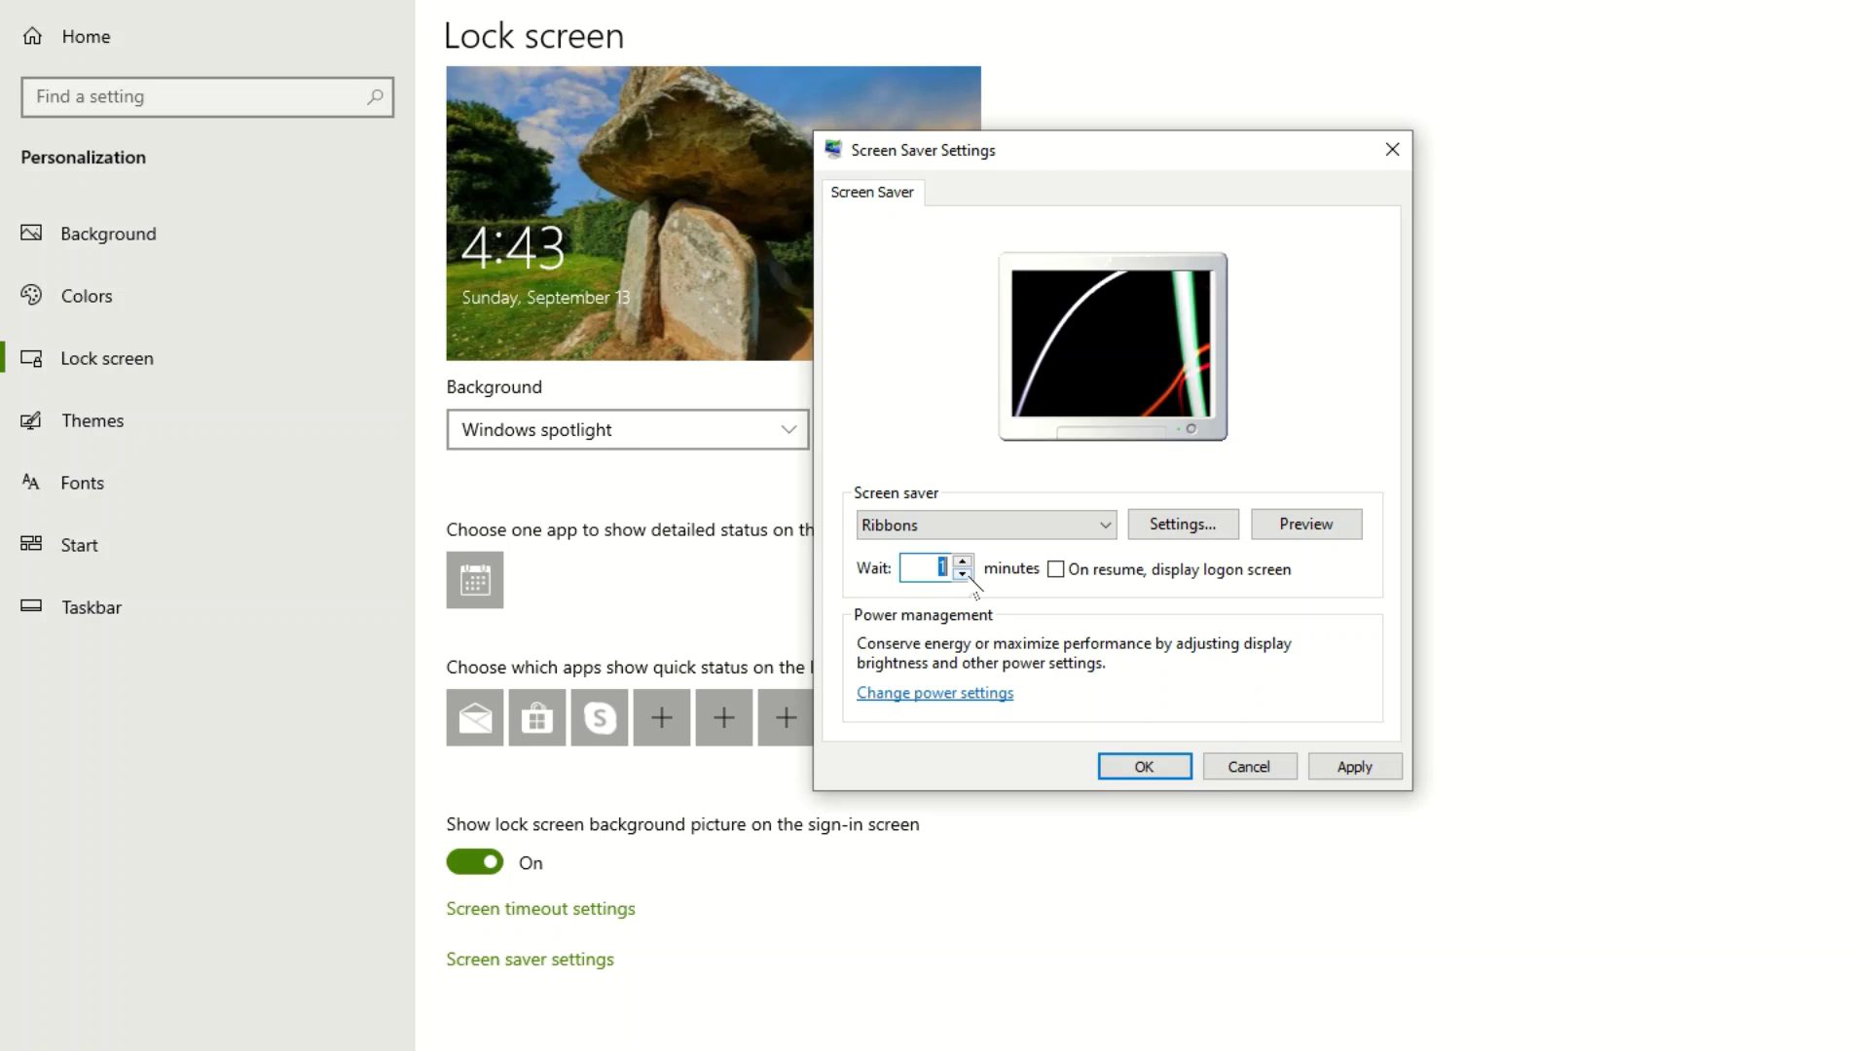
left_click(963, 562)
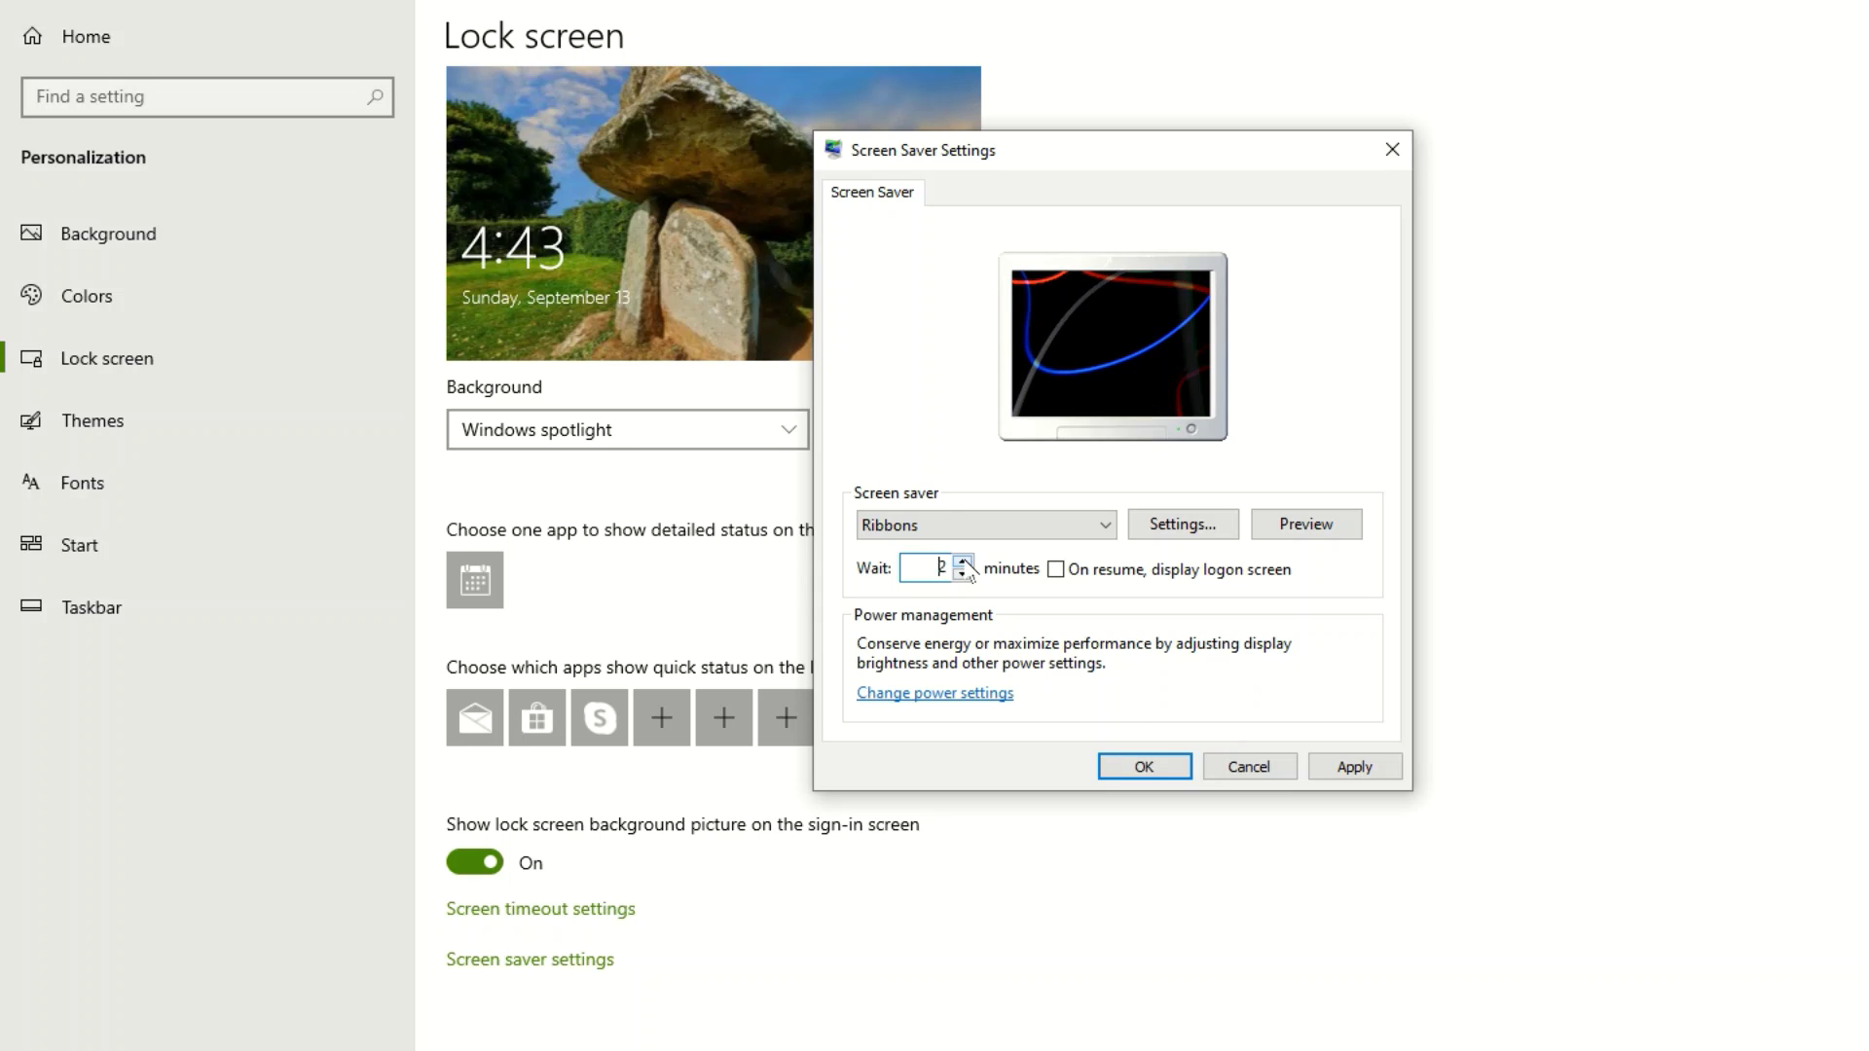
left_click(963, 574)
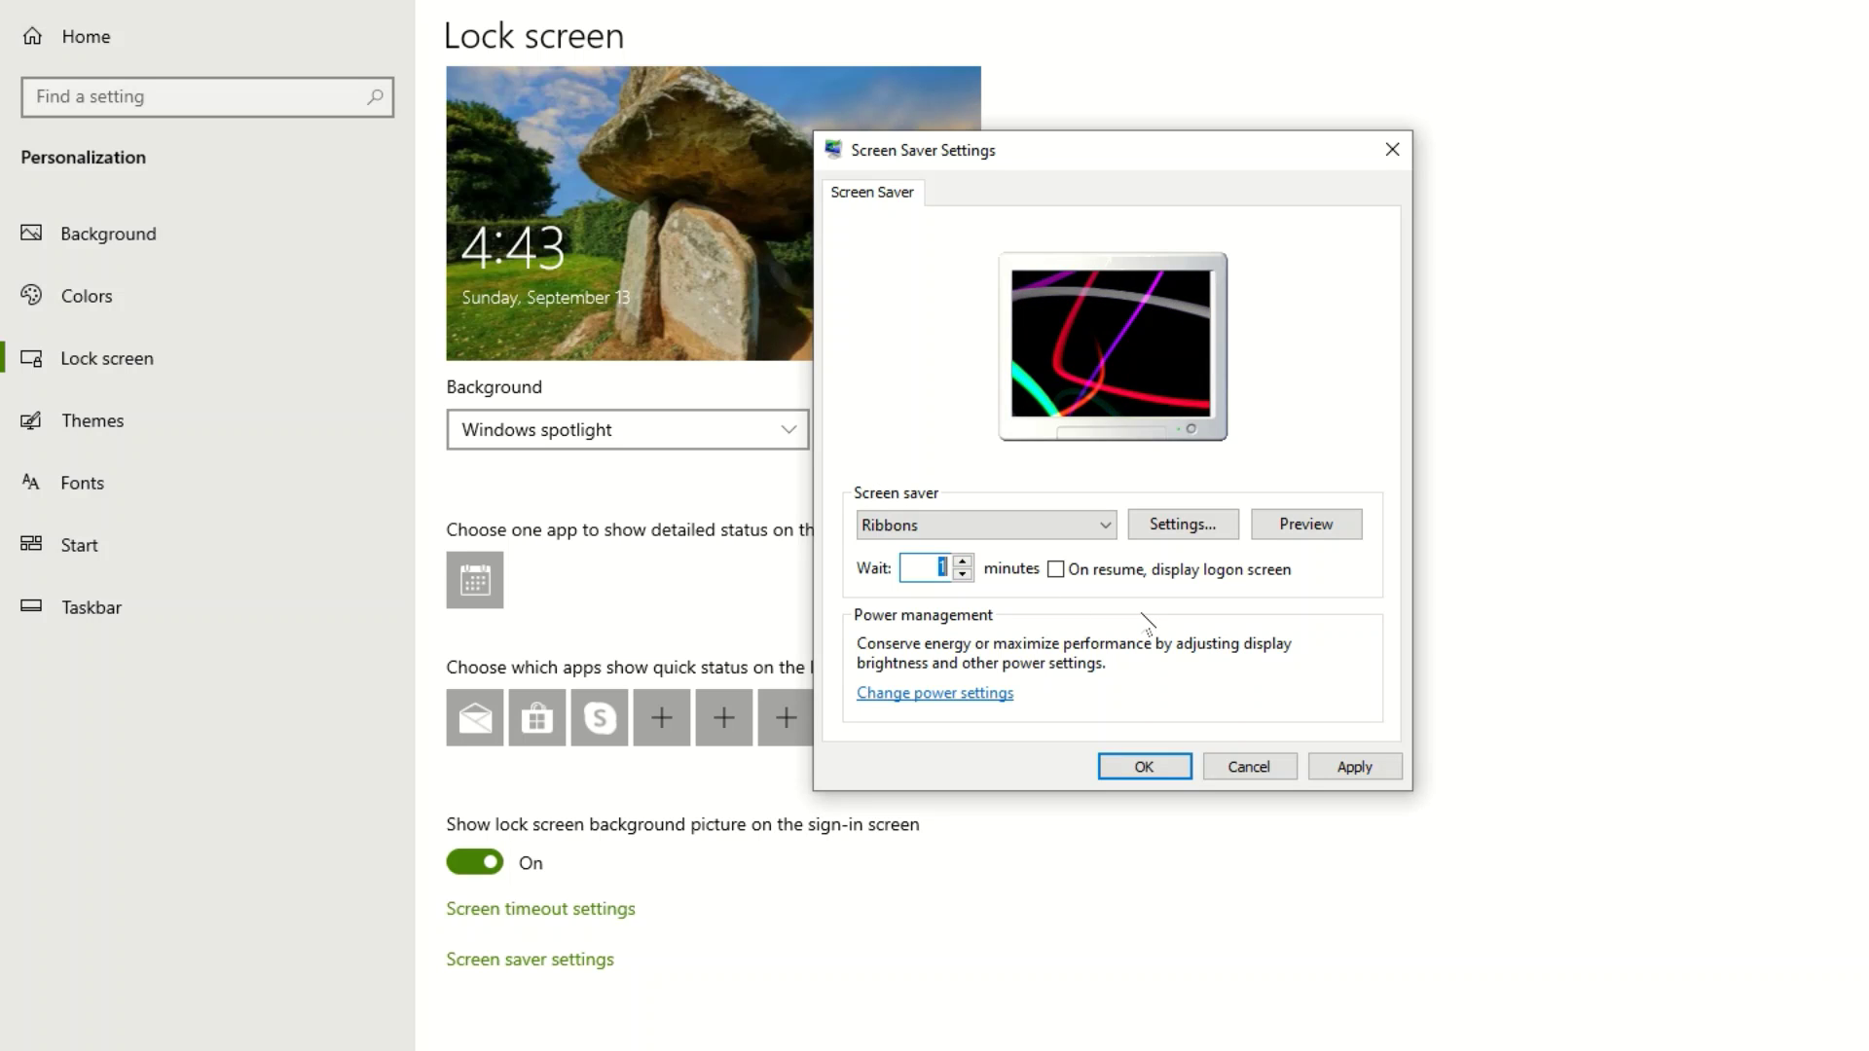
left_click(1108, 530)
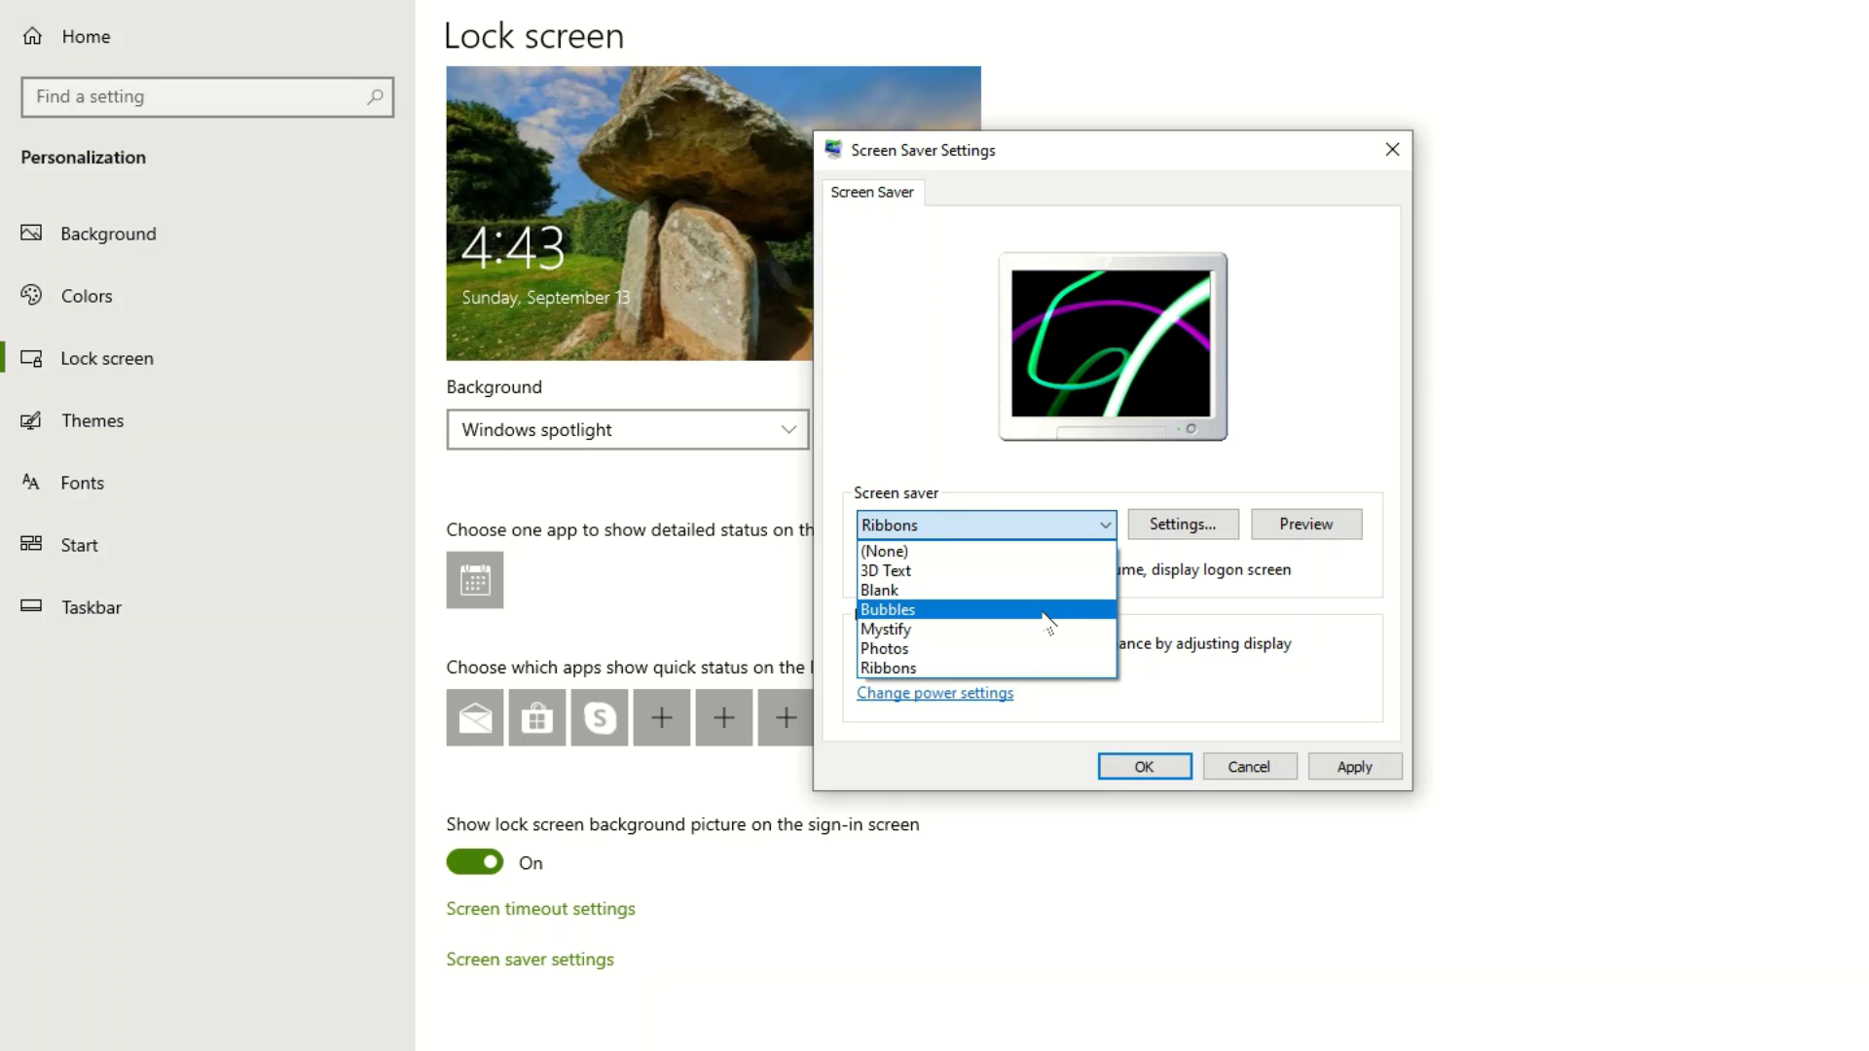
left_click(999, 576)
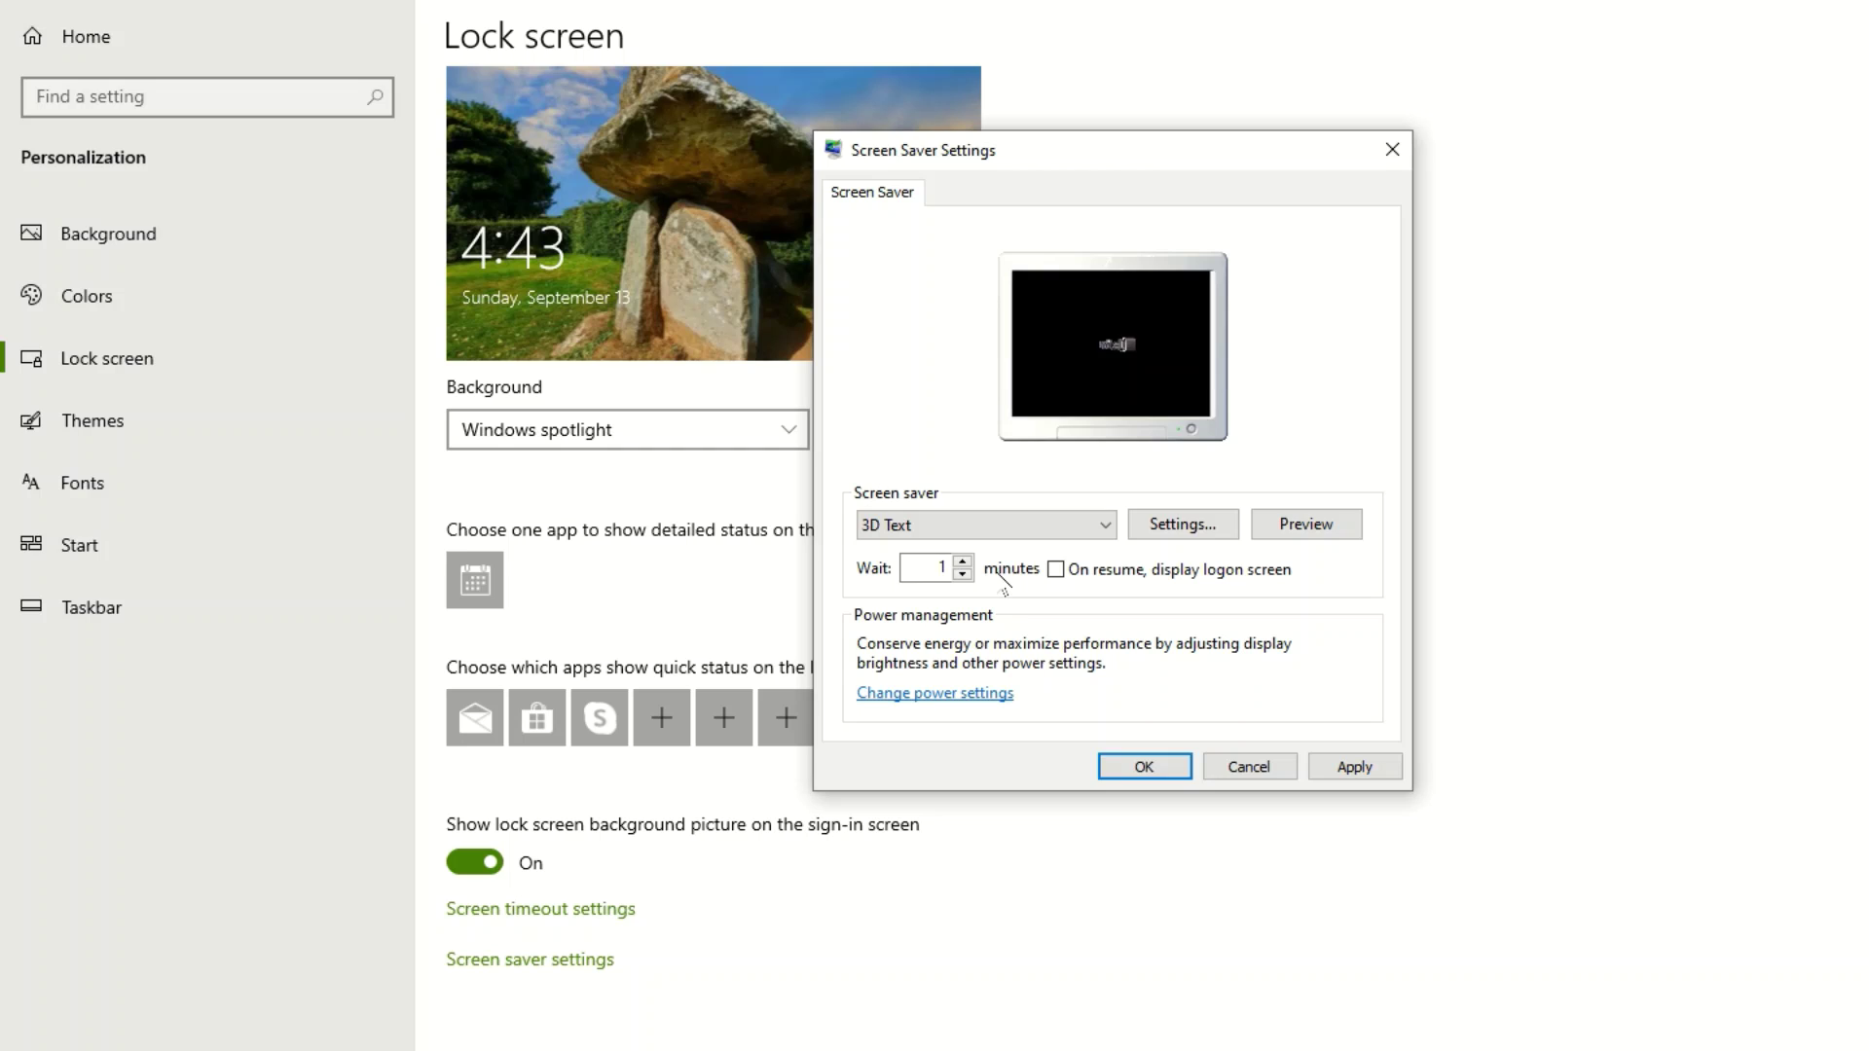